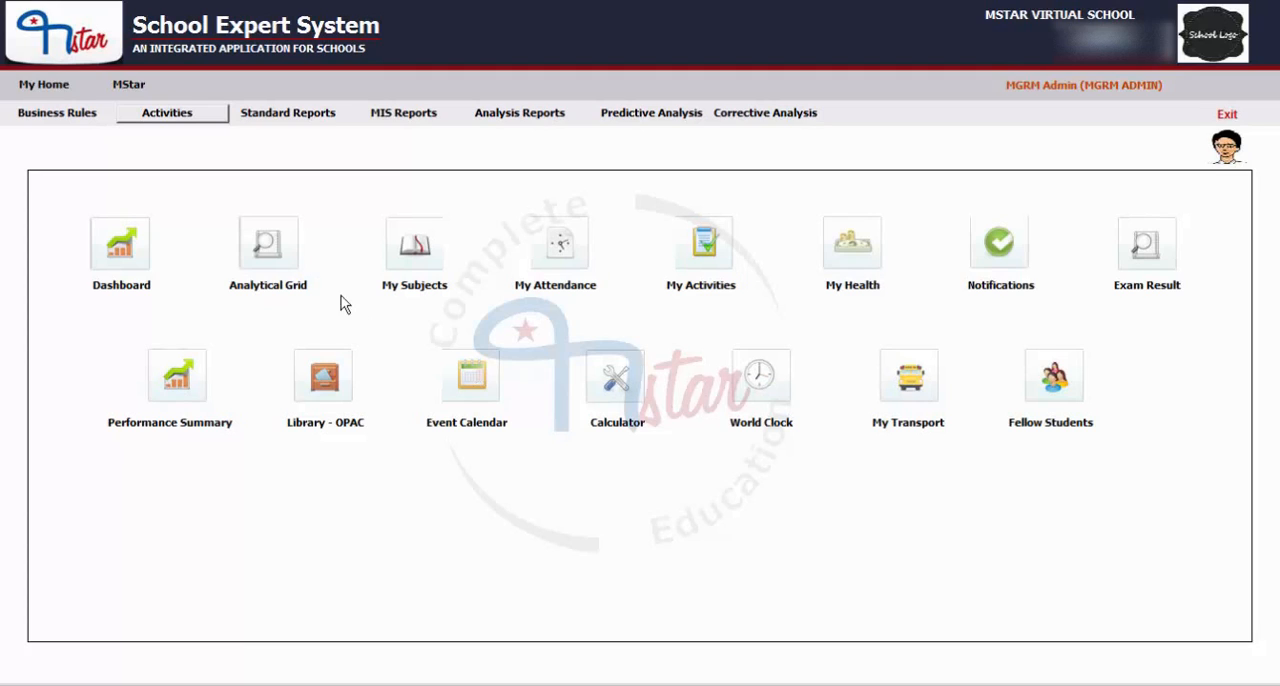
Open the Process Monthly Payroll activity of the Payroll module.
click(134, 85)
click(134, 83)
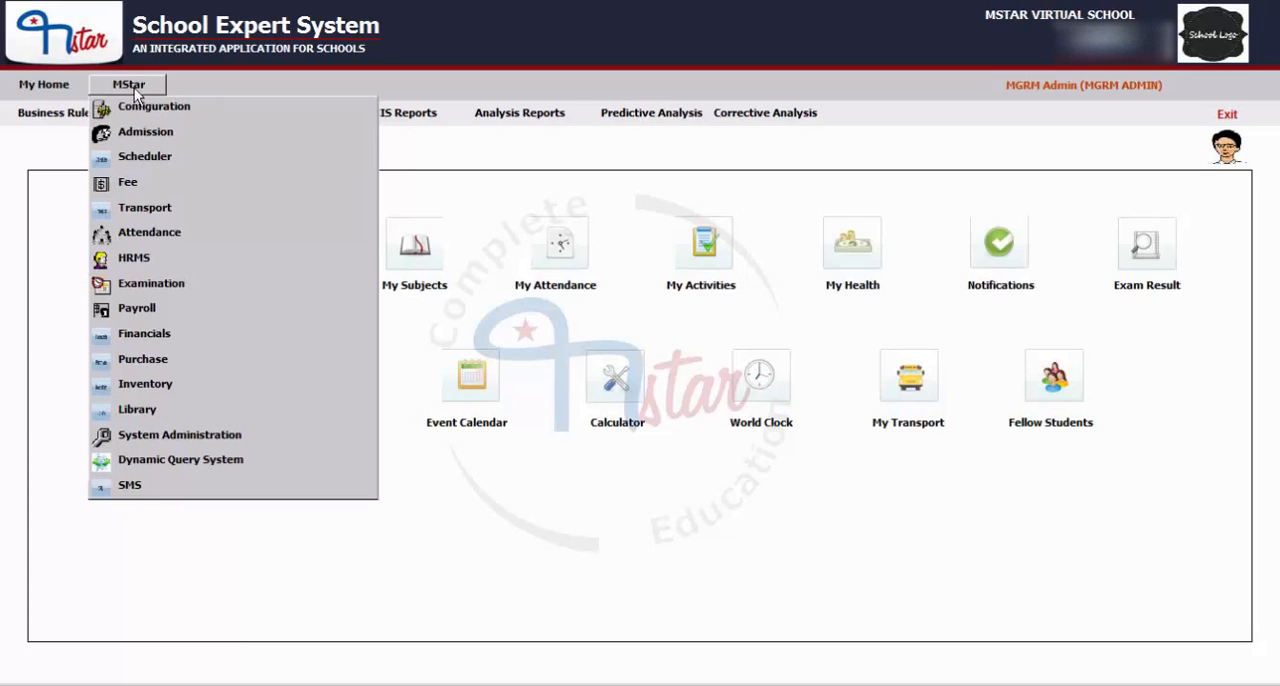
click(137, 316)
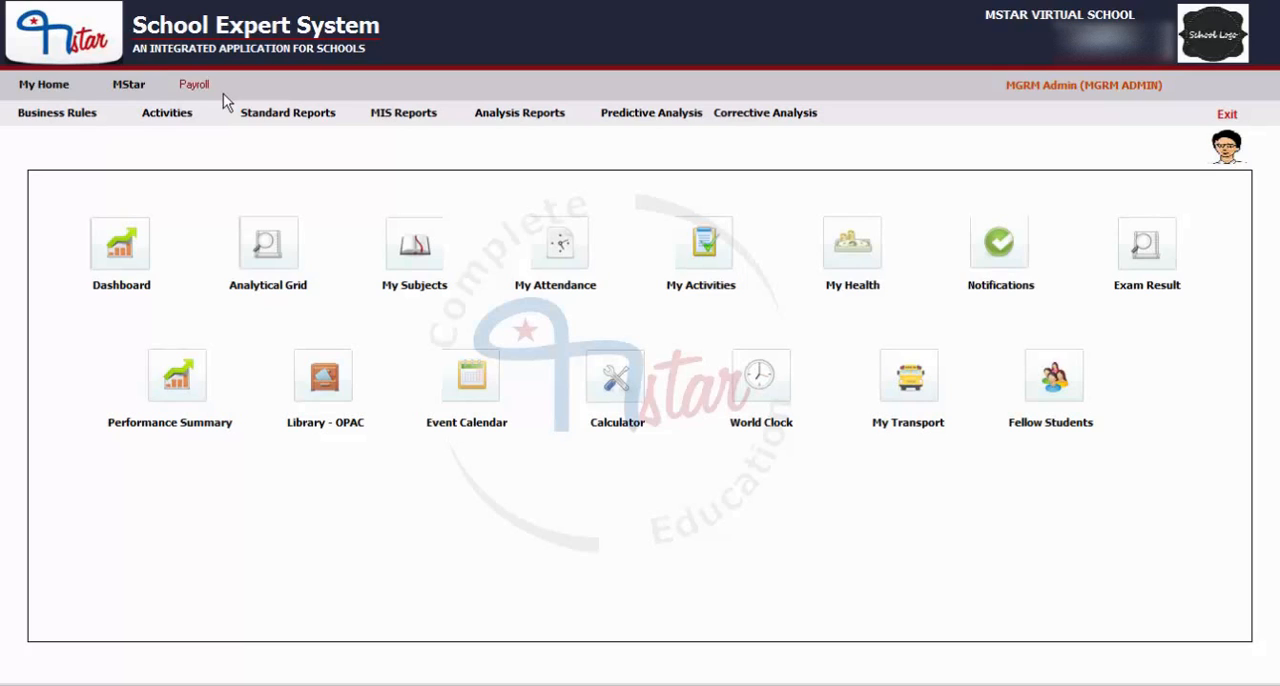
click(168, 116)
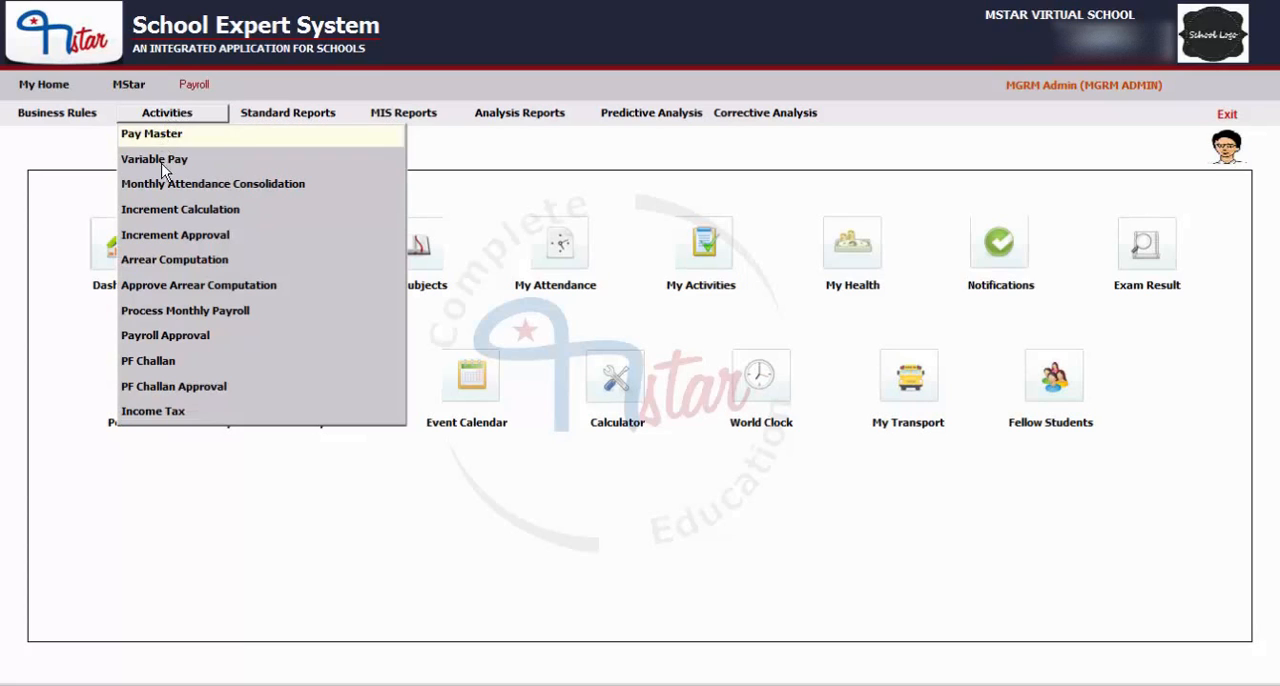
click(231, 316)
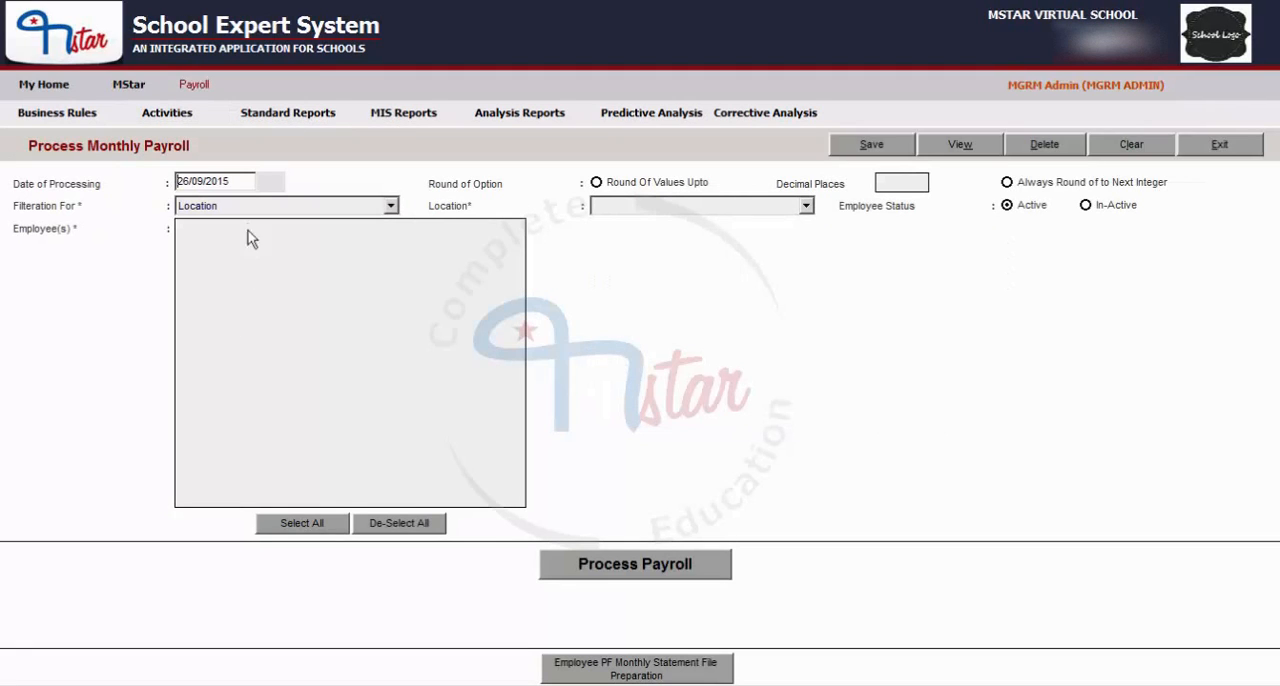
Set the payroll's date of processing to 30/09/2015.
drag(241, 182, 168, 184)
text(30/09/2015)
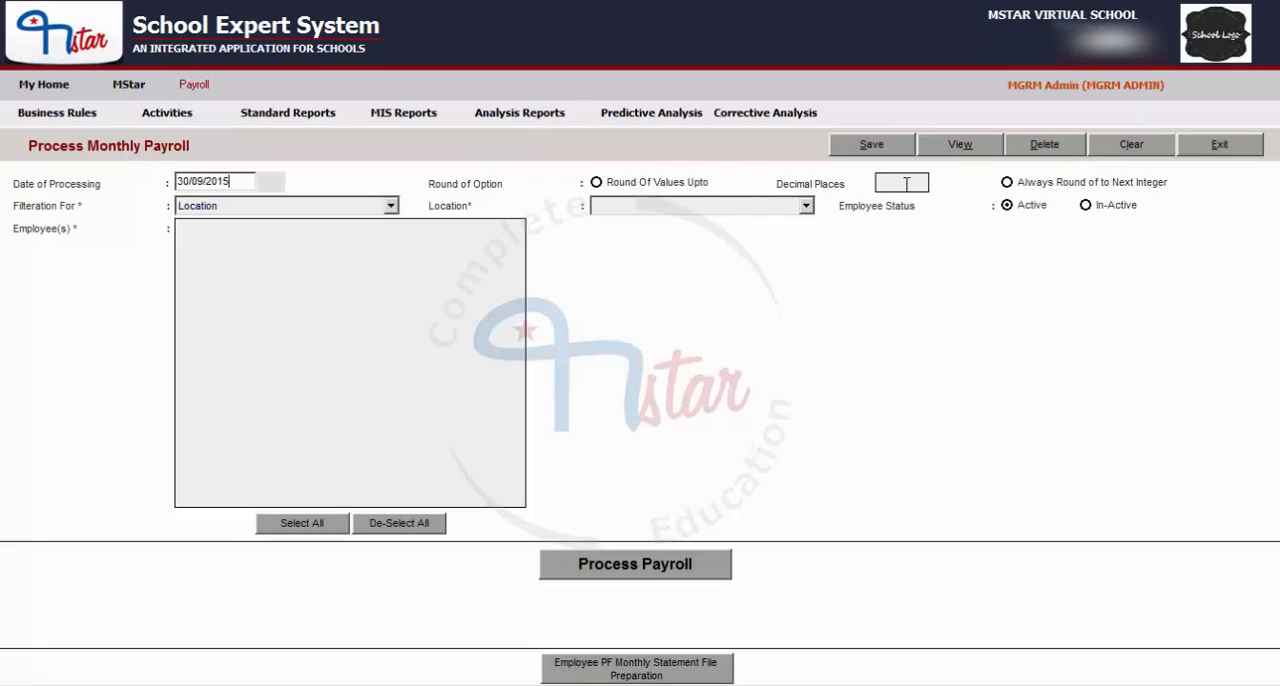
Set the rounding option to Round Of Values Upto with 2 decimal places.
mouse_move(598, 190)
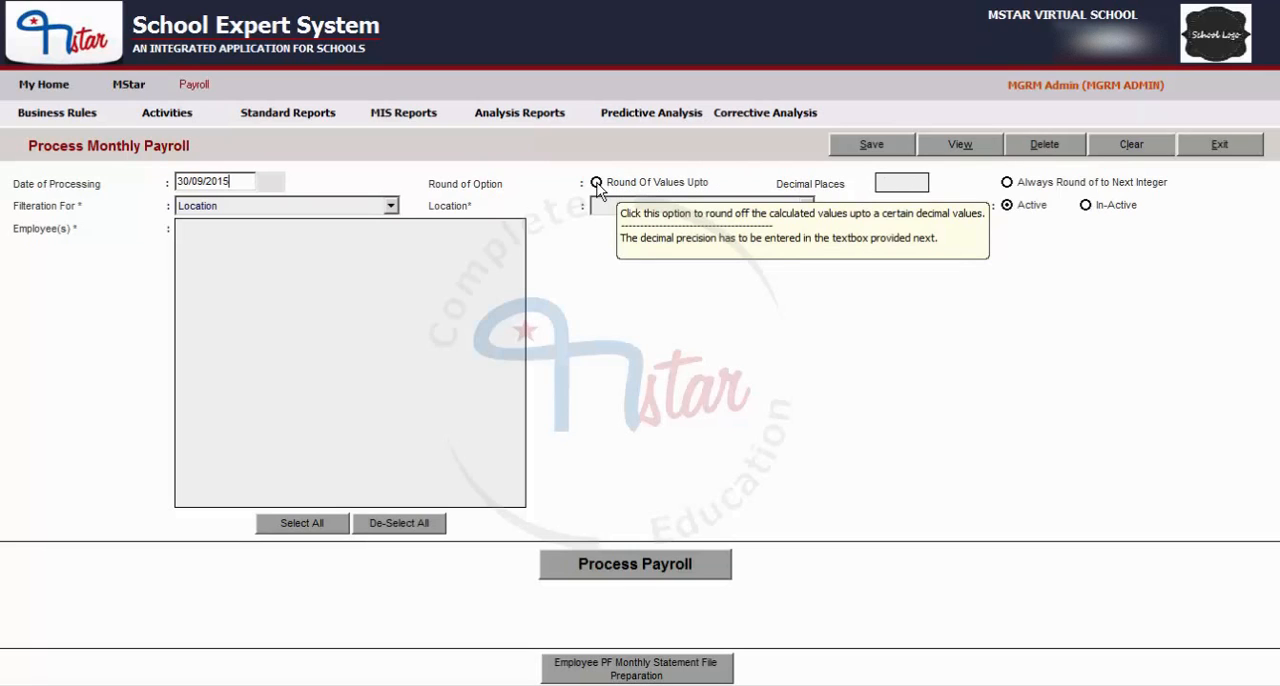
click(597, 184)
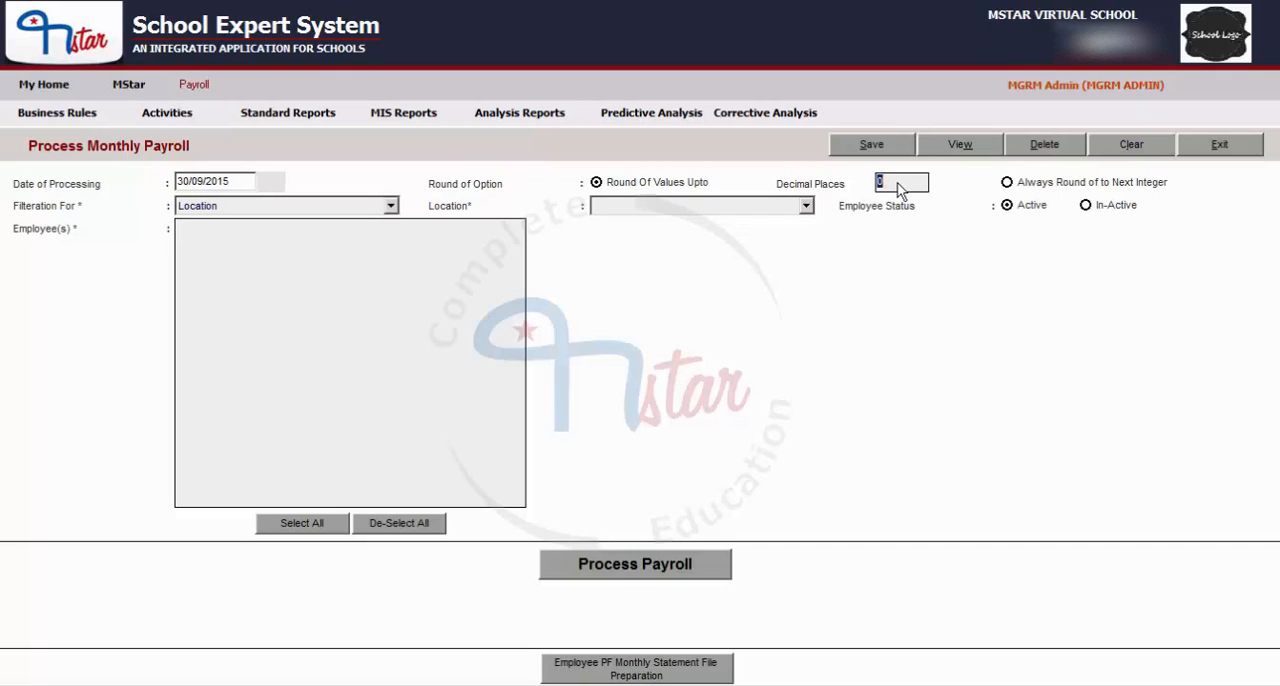
mouse_move(899, 190)
text(2)
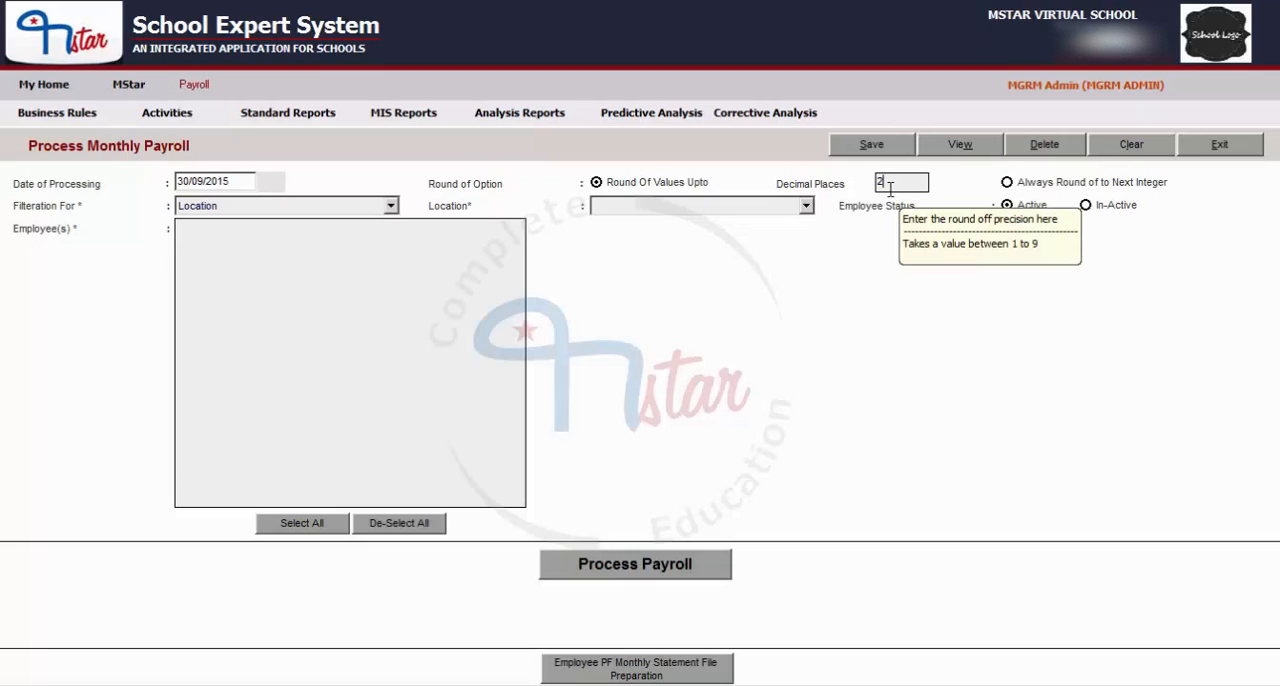
Try the Always Round of to Next Integer option and restore rounding of values up to 2 decimal places.
mouse_move(1105, 190)
click(1006, 183)
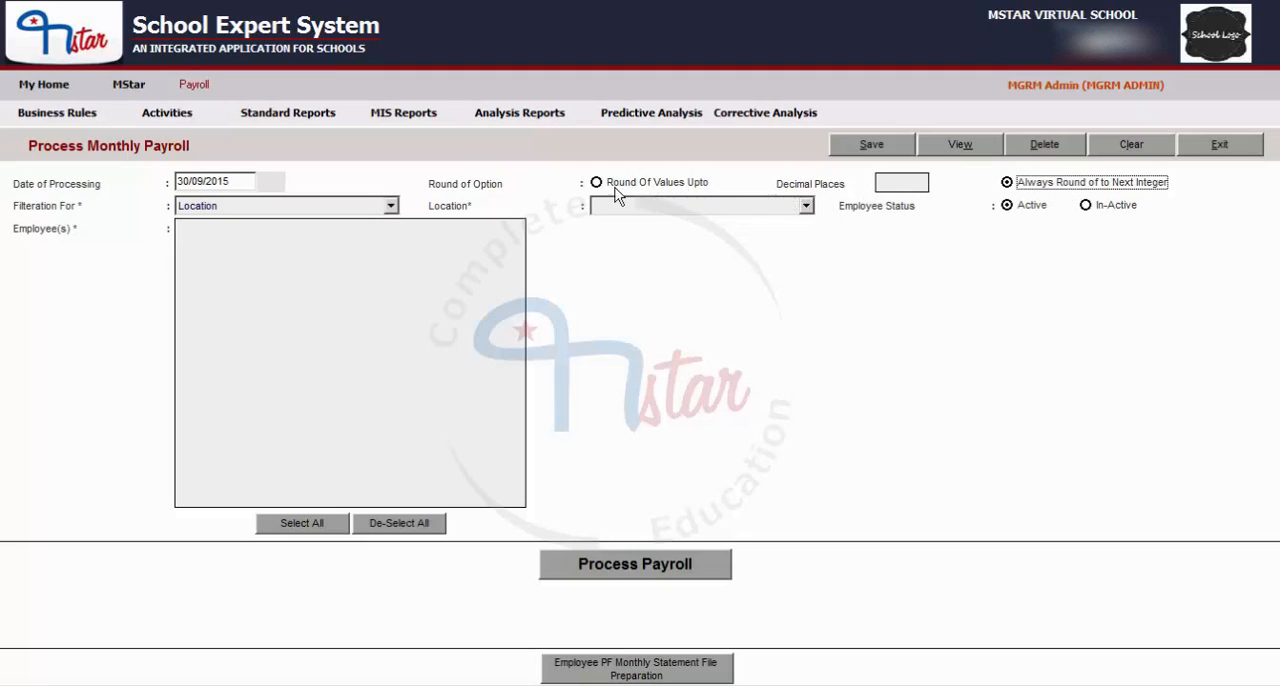
click(596, 183)
mouse_move(901, 182)
text(2)
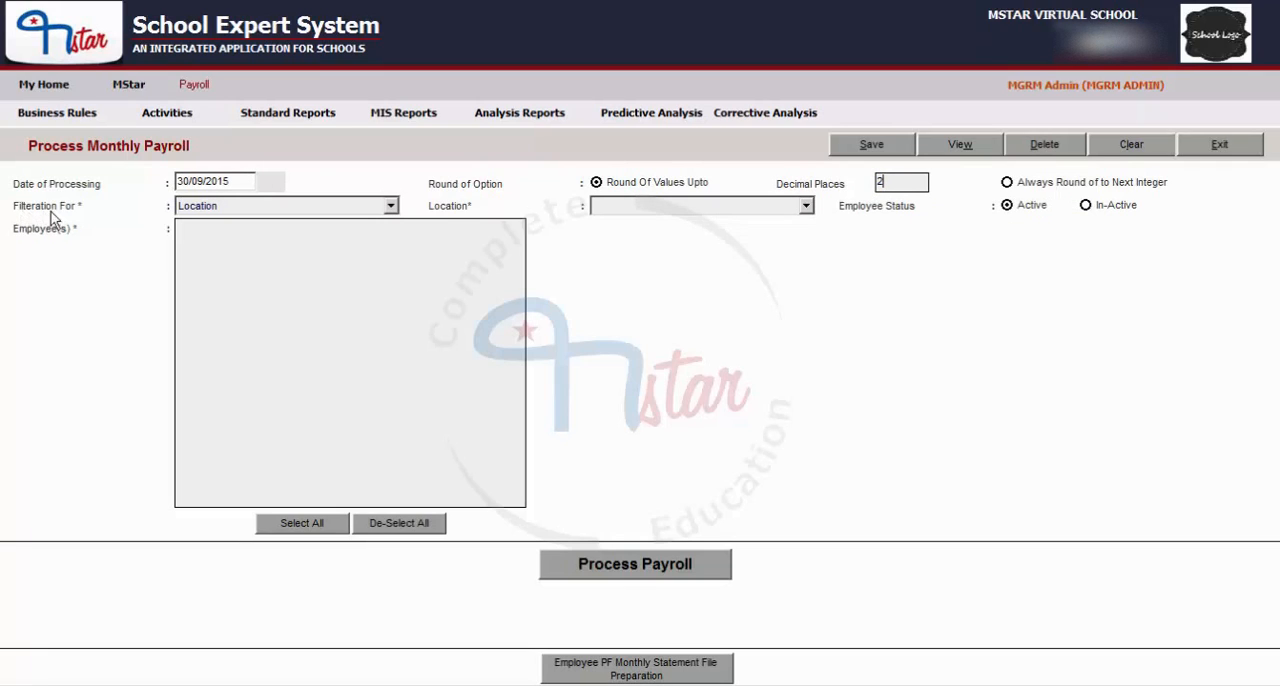
Filter the employees by Location and list those of All locations.
click(216, 207)
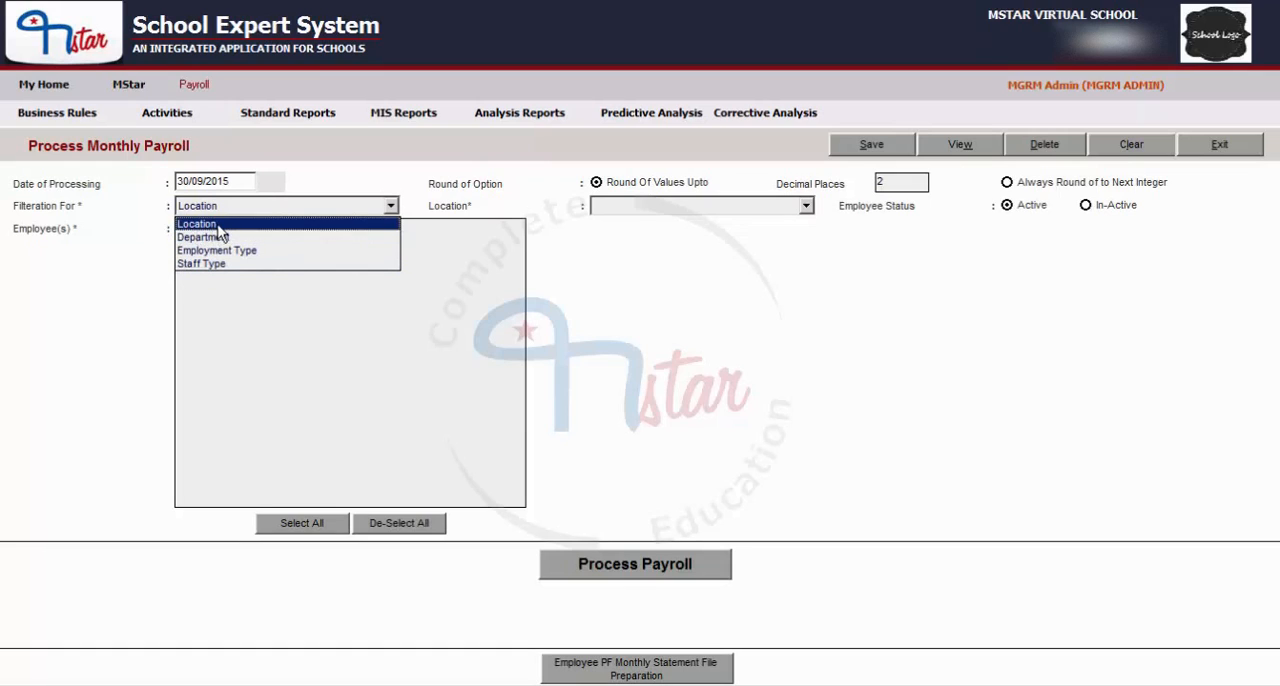
click(217, 225)
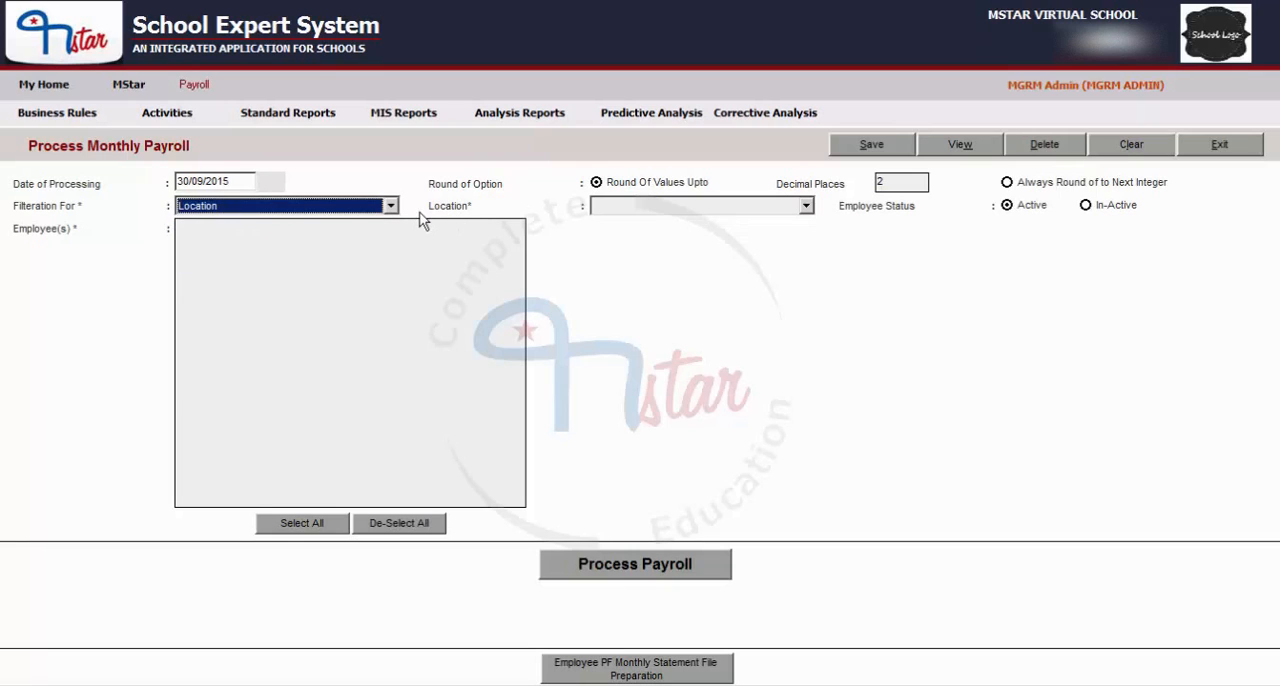
click(676, 210)
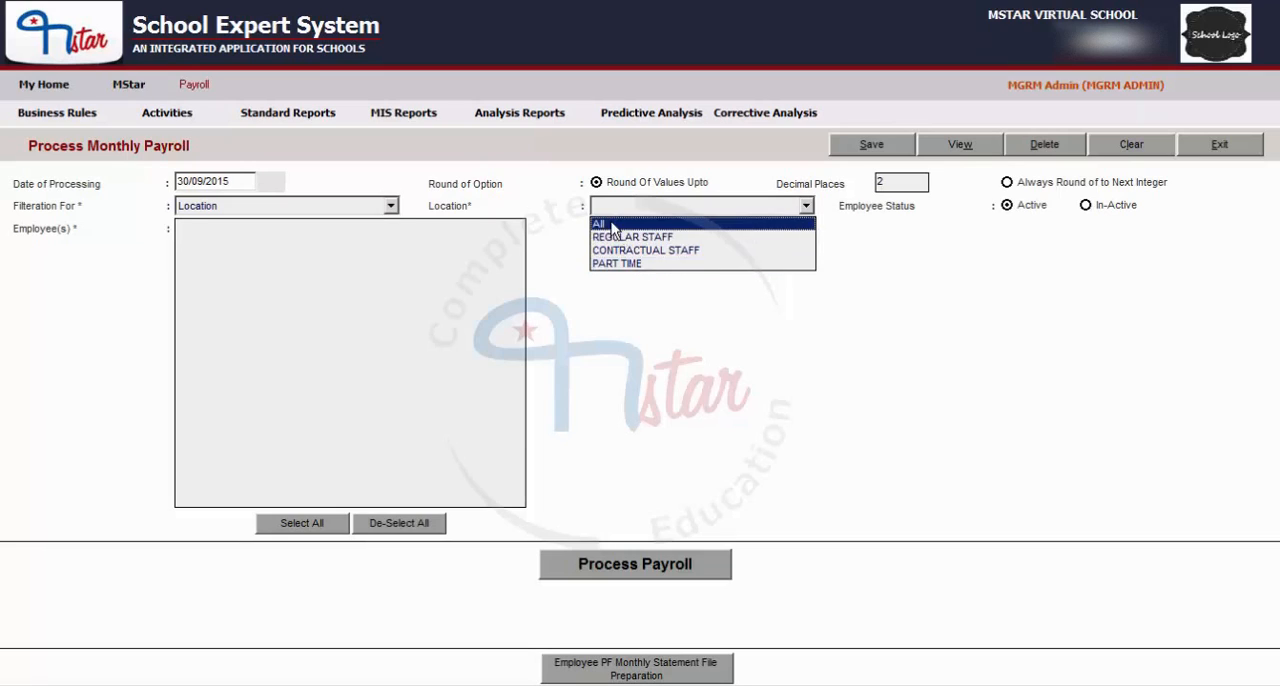
click(685, 228)
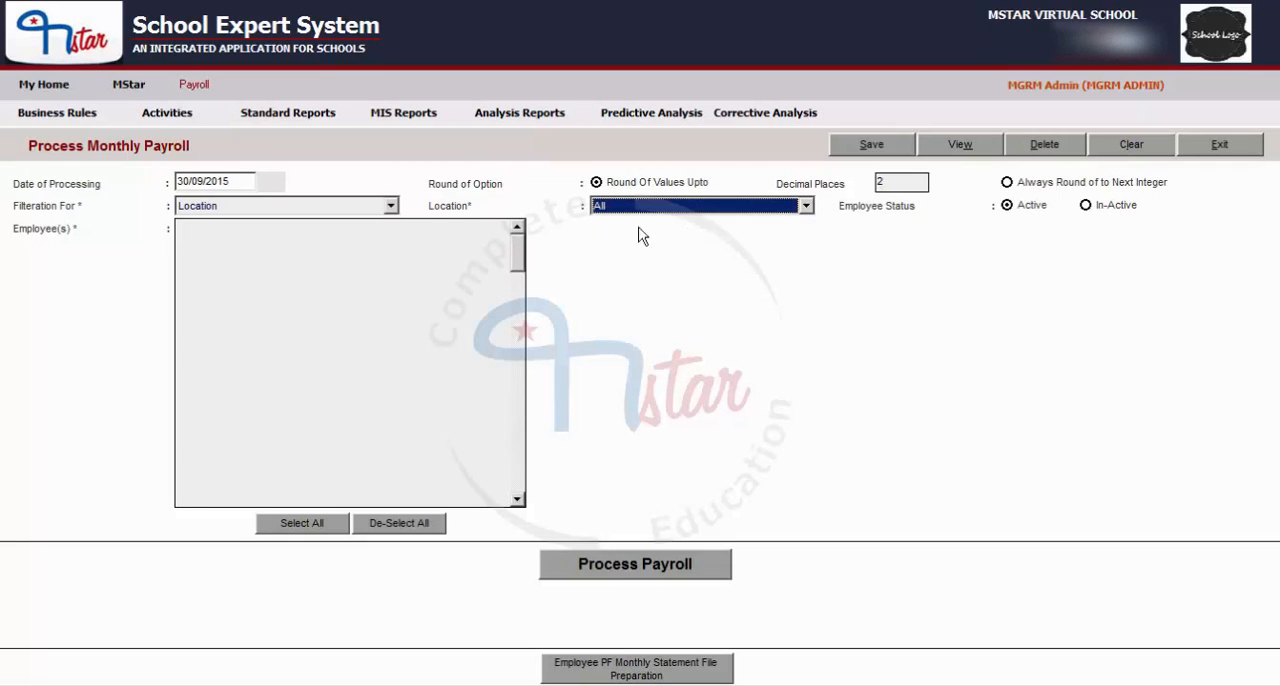
Change the employee filter to Department and list the ADMINISTRATION employees.
click(218, 207)
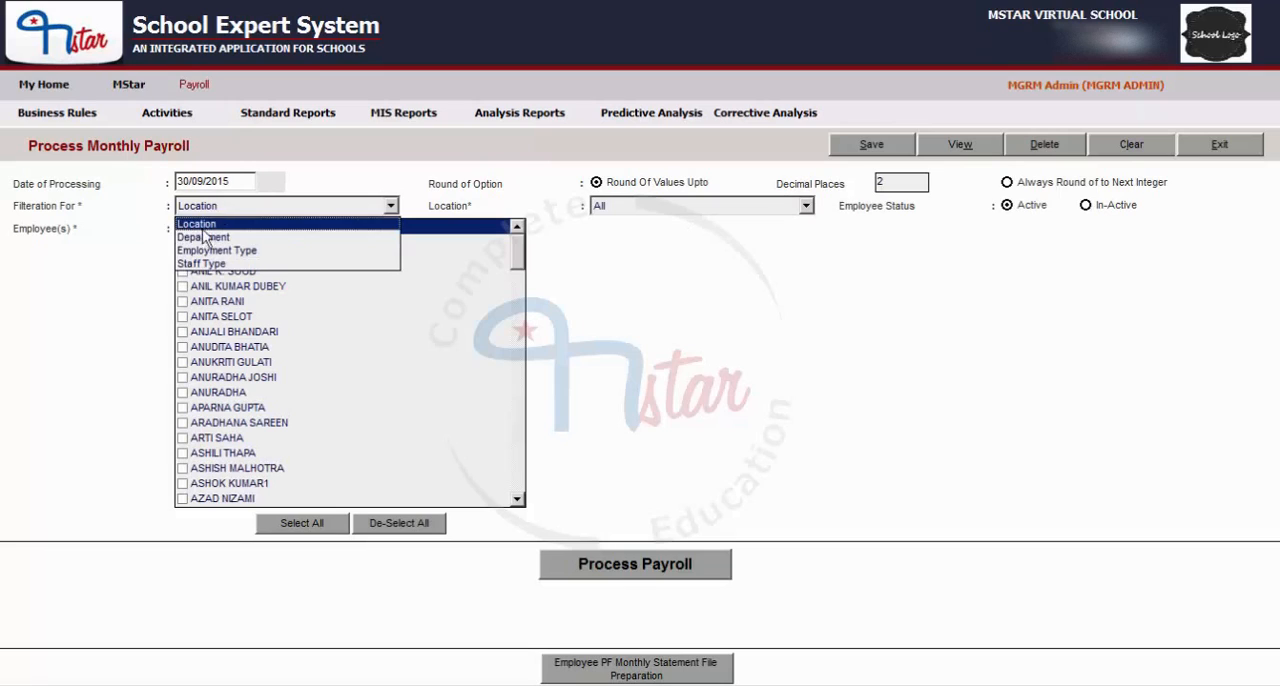
click(201, 237)
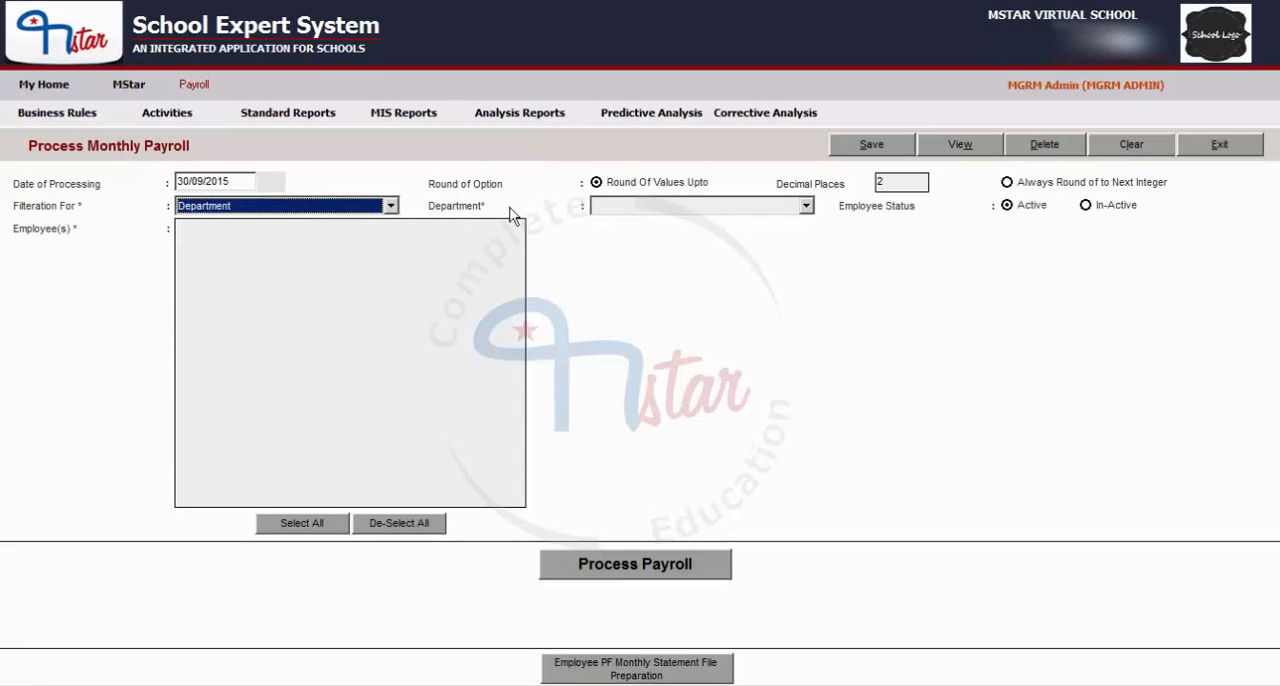
click(645, 207)
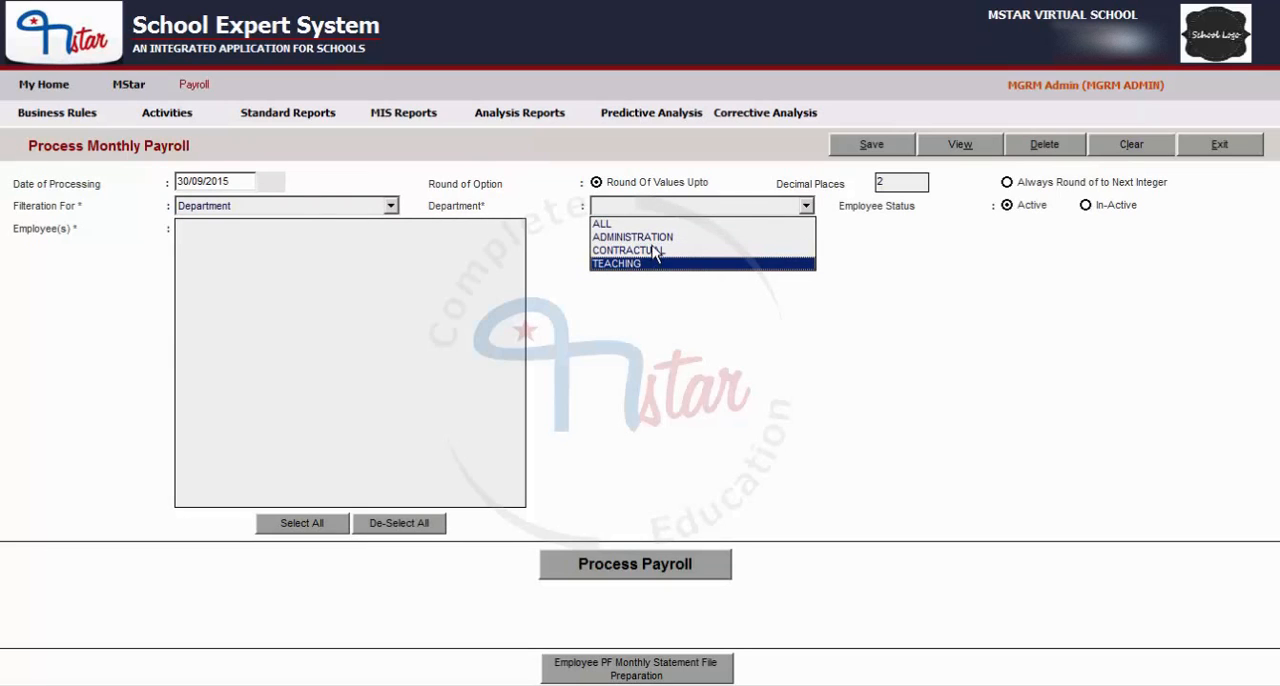
click(648, 237)
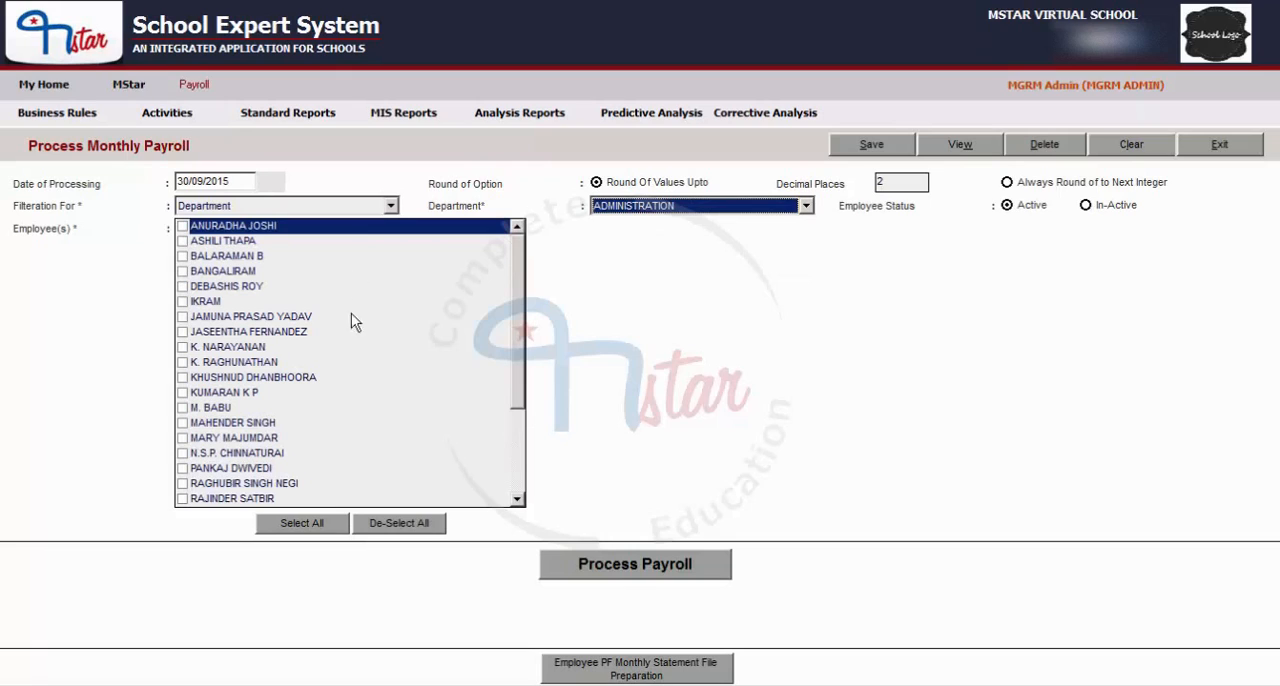
Change the employee filter to Employment Type and look through its available types without choosing one.
click(246, 207)
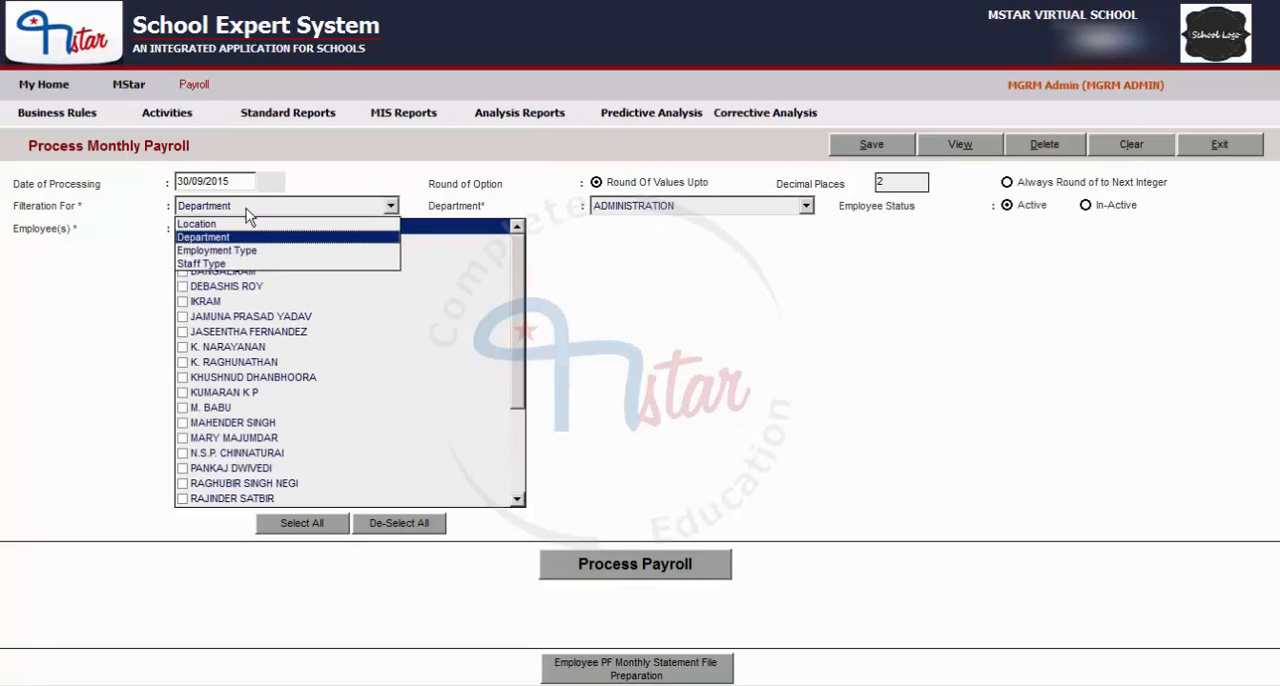
click(224, 252)
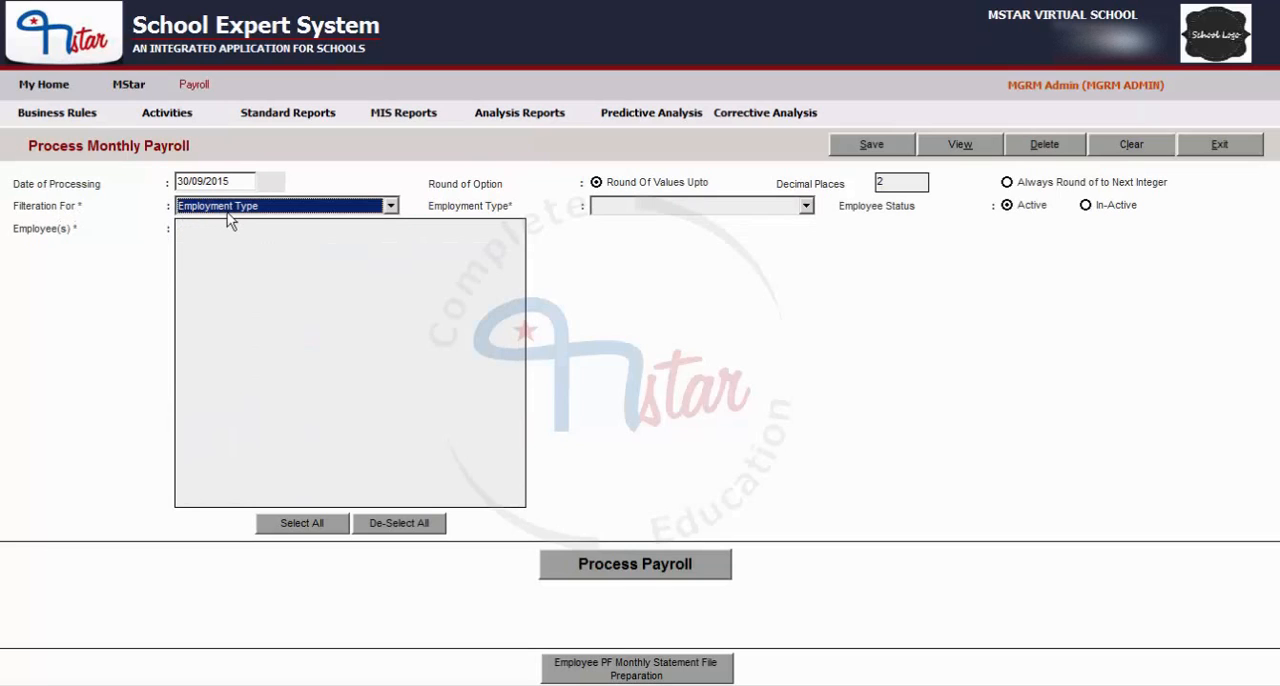
click(667, 208)
scroll(668, 253, down, 4)
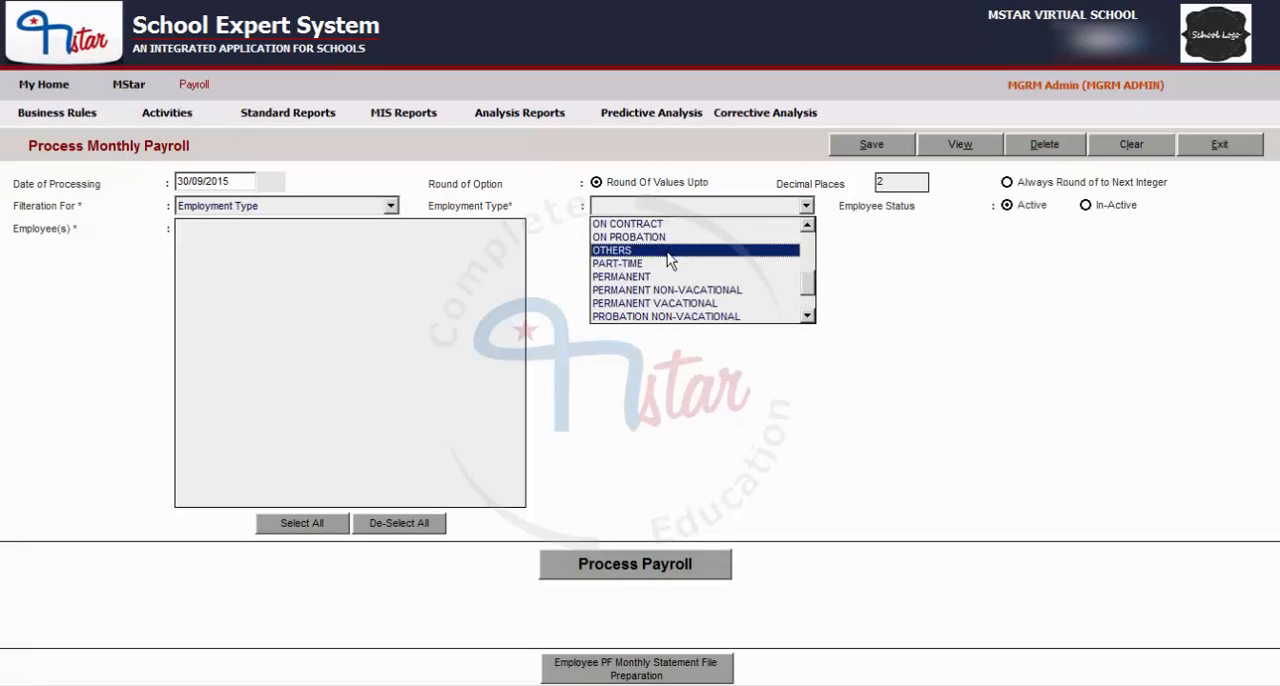
scroll(670, 260, down, 1)
scroll(672, 263, up, 3)
click(946, 271)
Change the employee filter to Staff Type and show its available options.
click(271, 210)
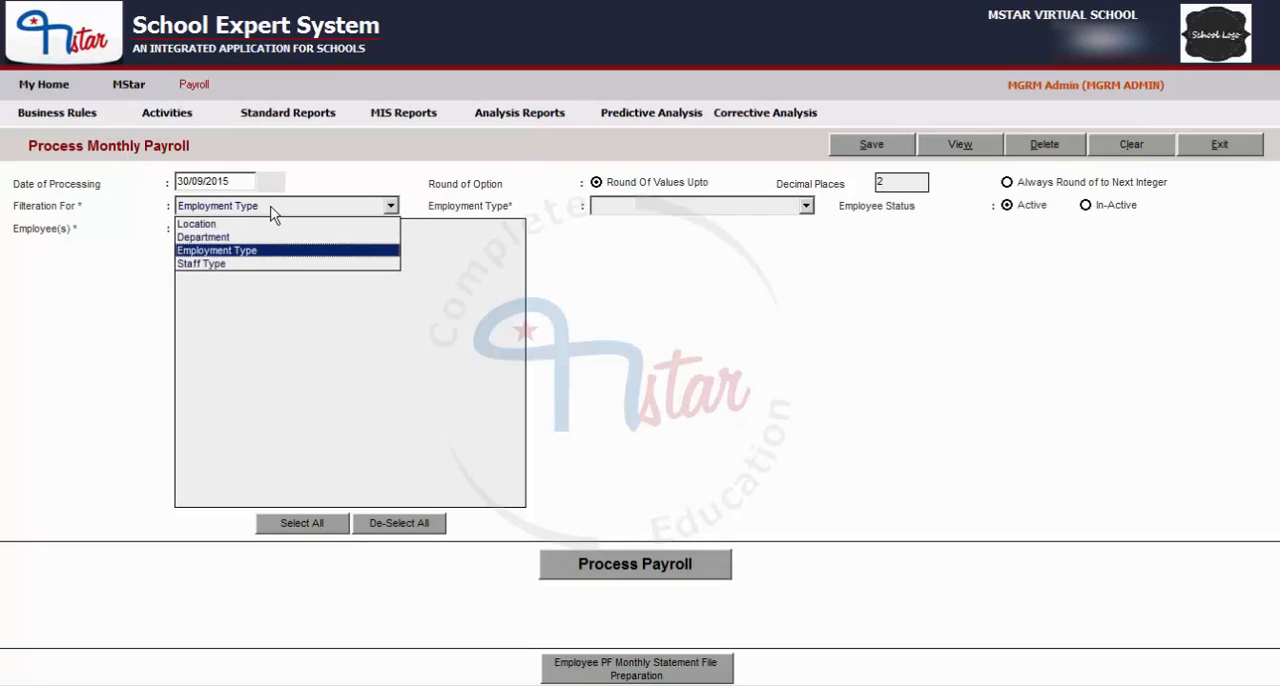
click(216, 264)
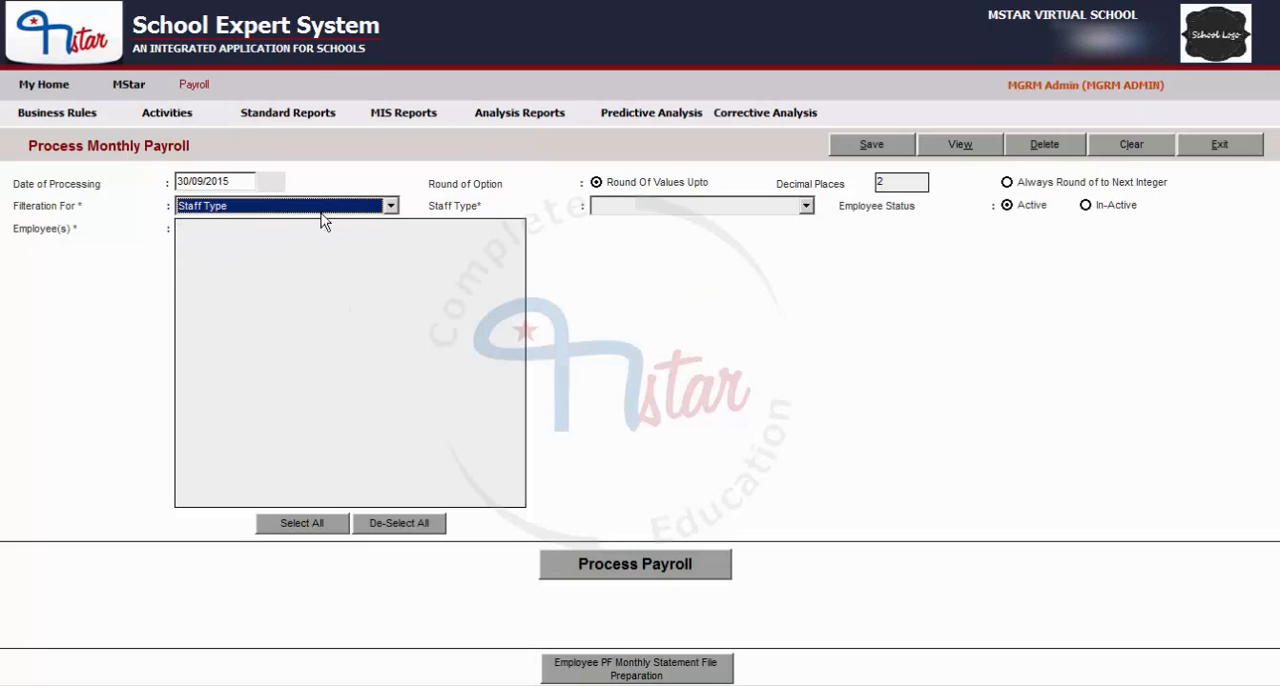
click(669, 209)
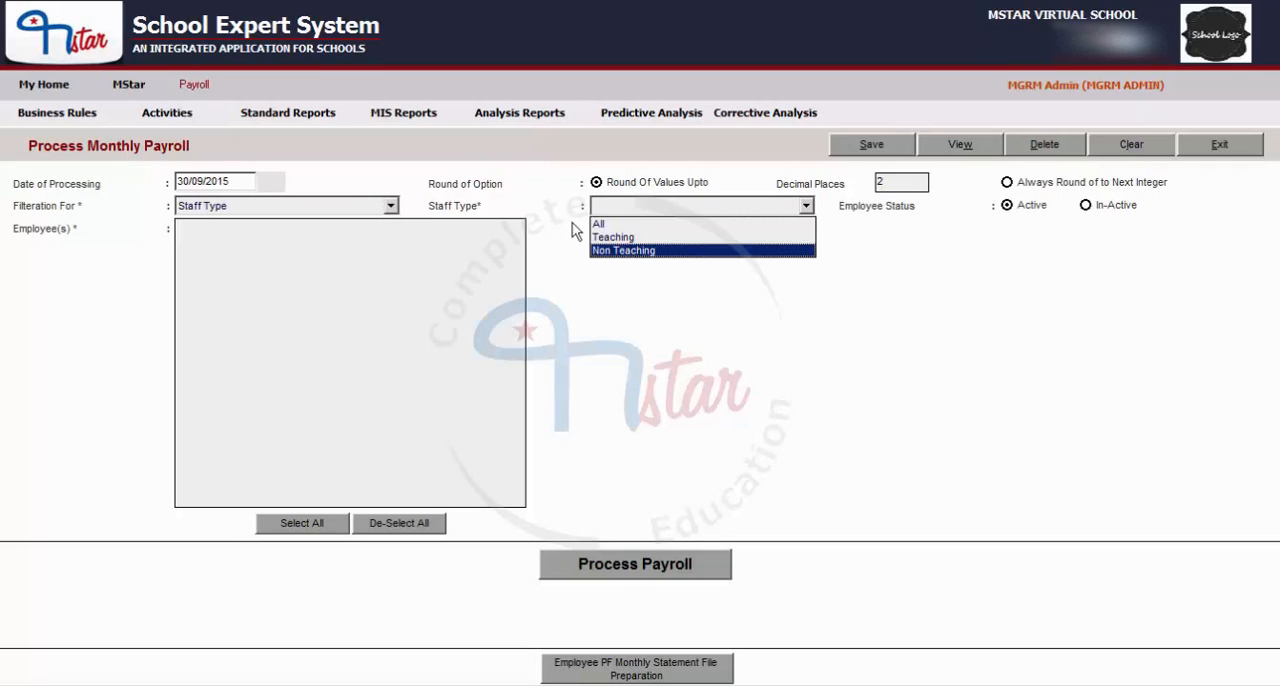
Return the employee filter to Department and choose ADMINISTRATION.
click(243, 209)
click(243, 209)
click(211, 238)
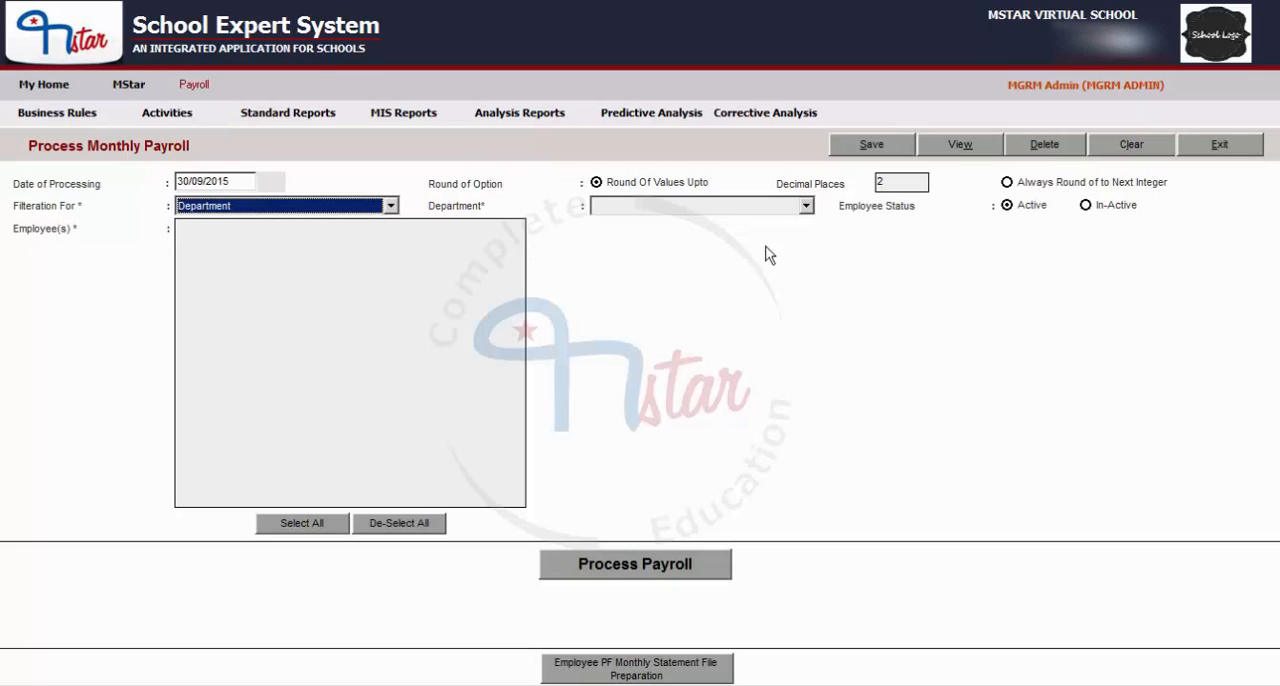
click(682, 208)
click(655, 236)
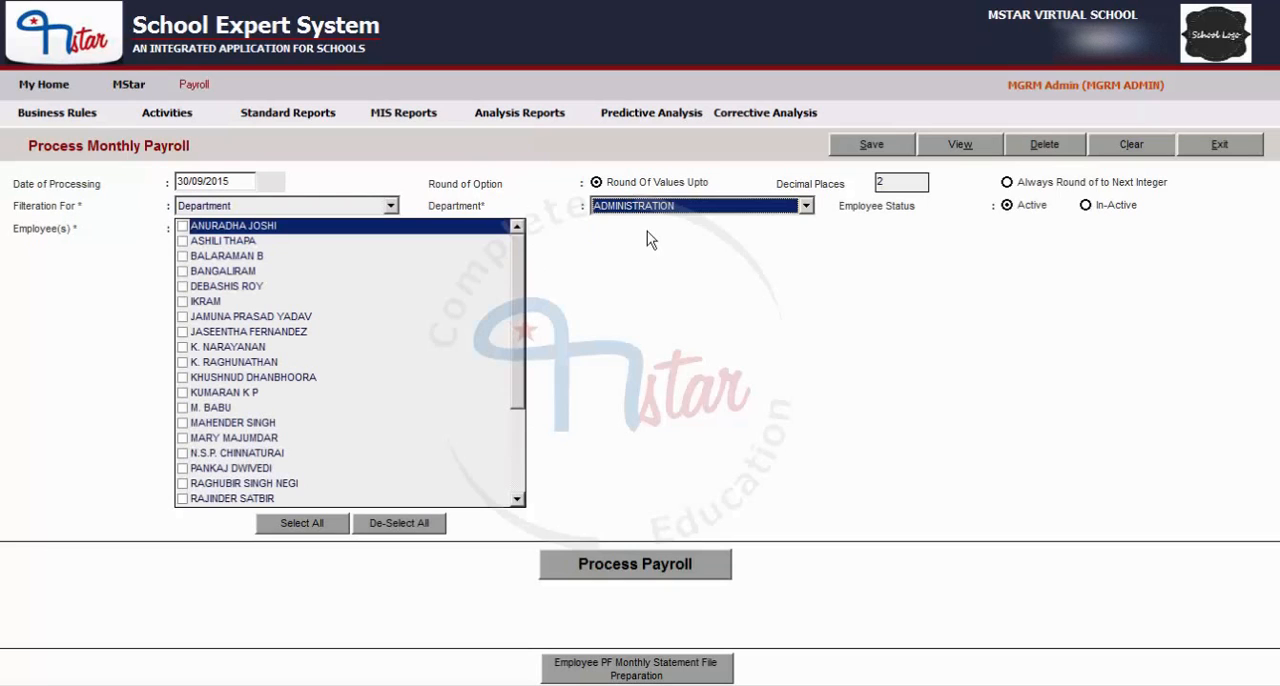
Set the department to ALL and look through the employee list.
click(645, 207)
click(614, 225)
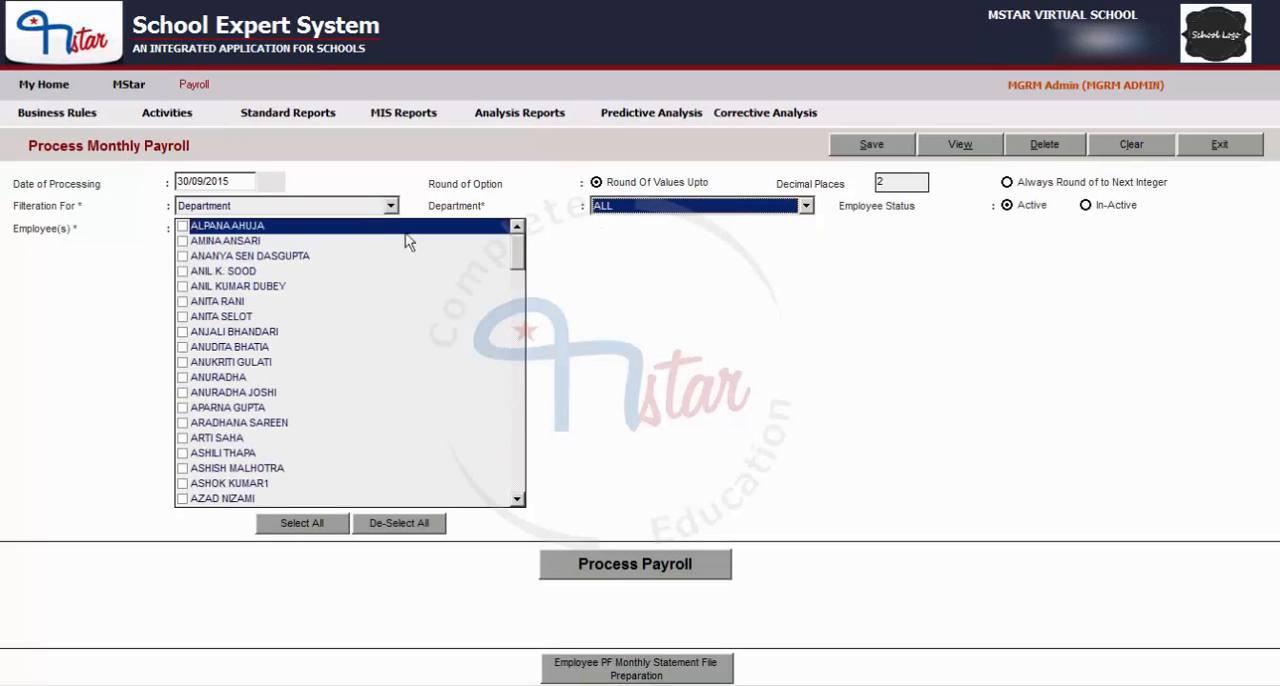
drag(517, 268, 518, 234)
Set the department to ADMINISTRATION and look through its employees down to the end of the list.
click(654, 207)
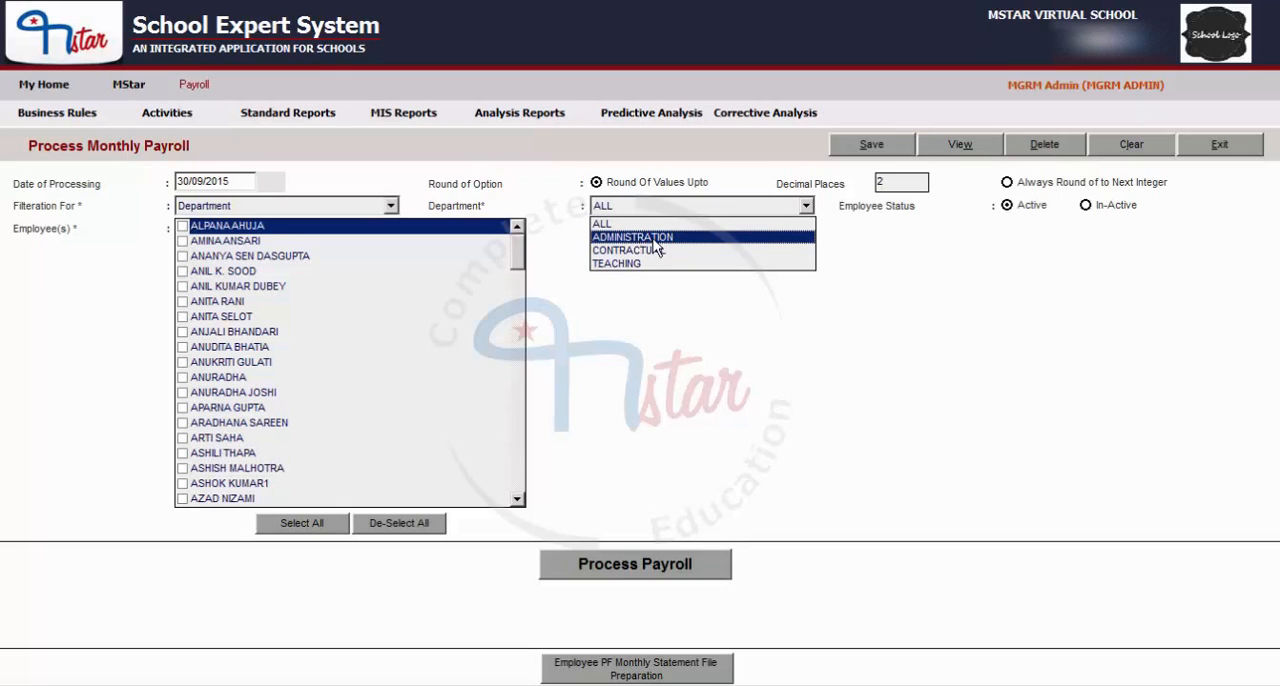
click(652, 238)
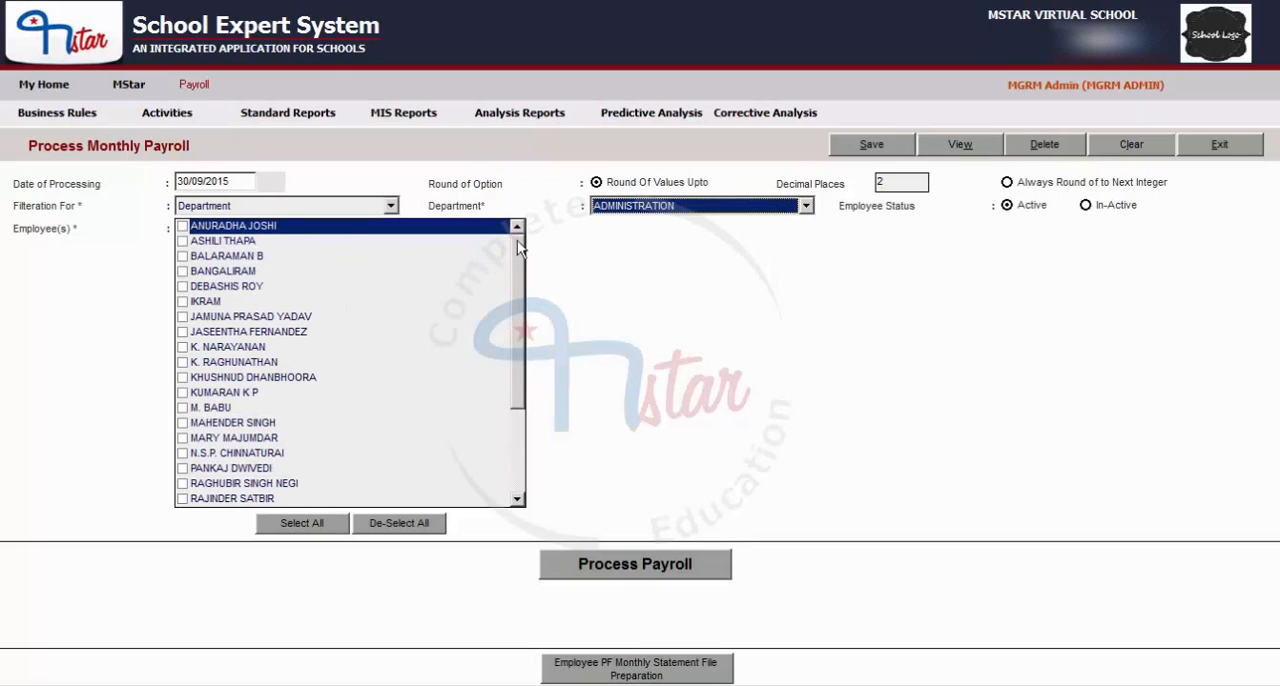
scroll(519, 250, down, 3)
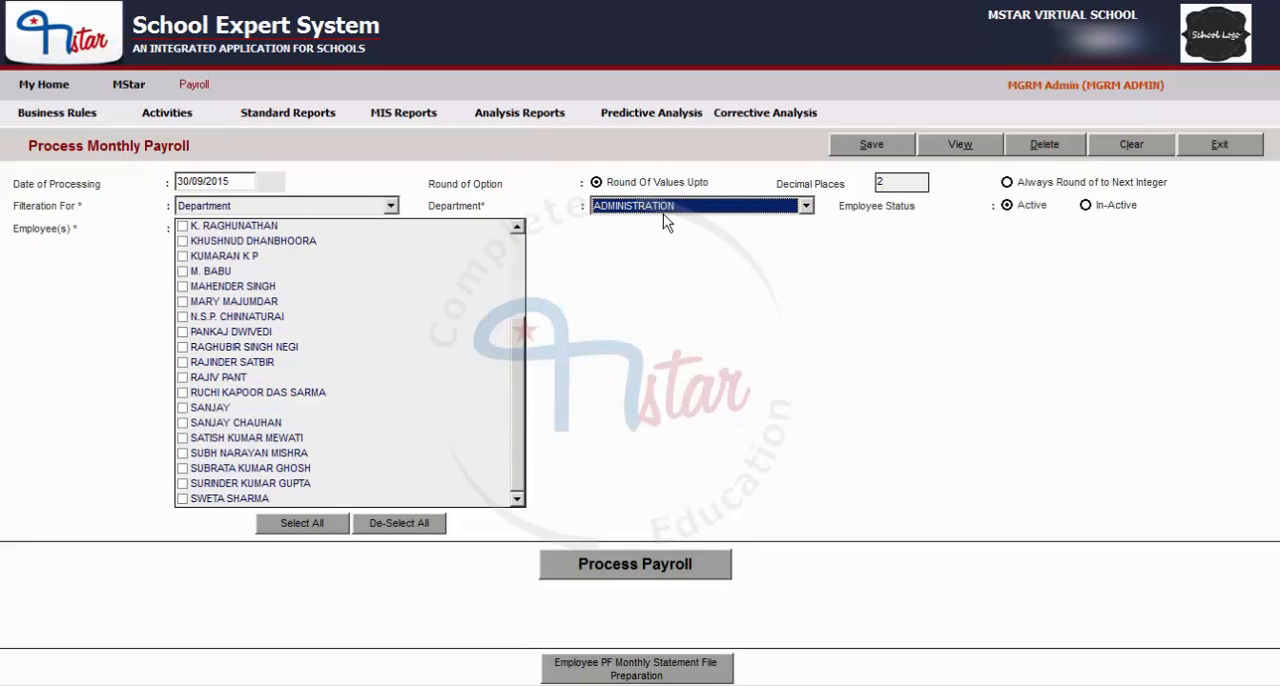
drag(522, 335, 297, 215)
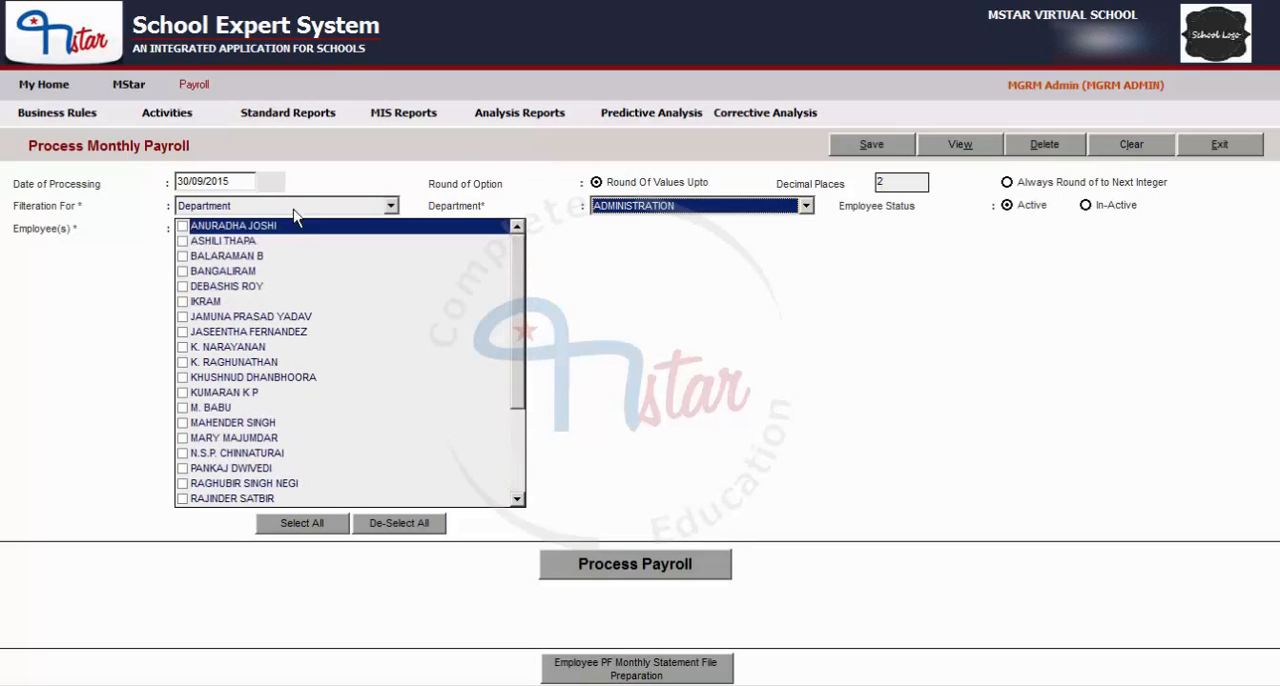
Filter the employees by Location, choose REGULAR STAFF and look through the list to its end.
click(297, 208)
click(225, 221)
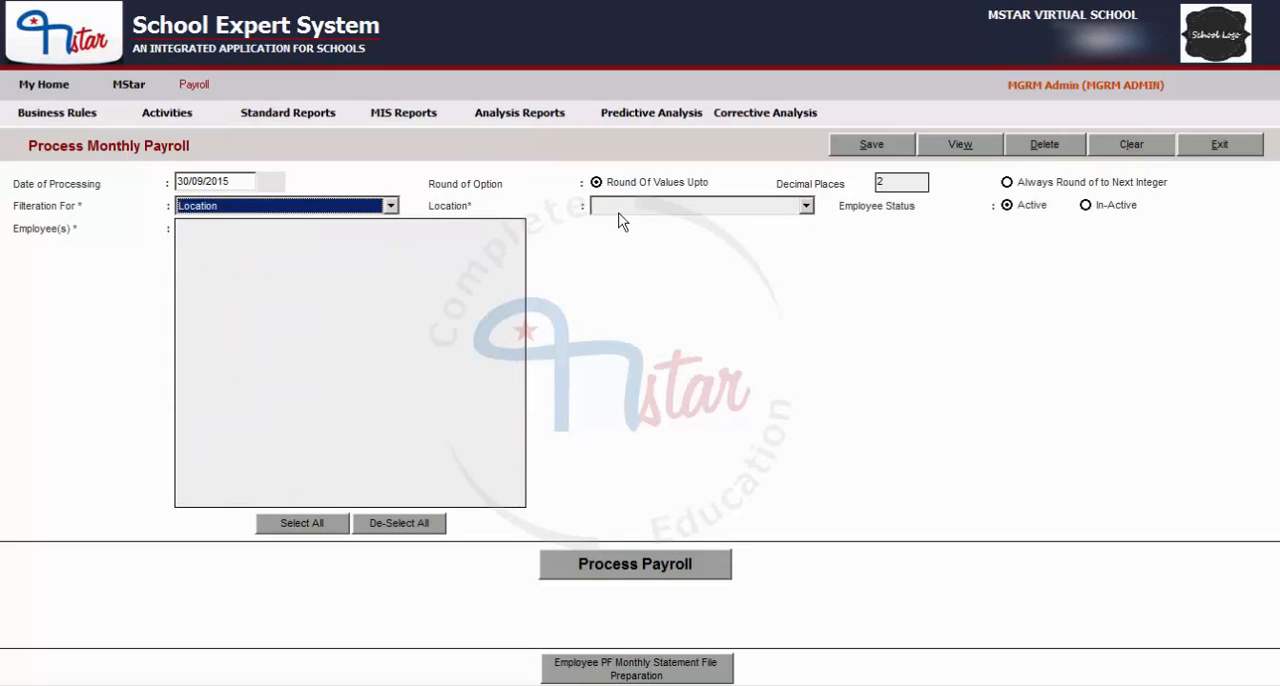
click(617, 207)
click(622, 234)
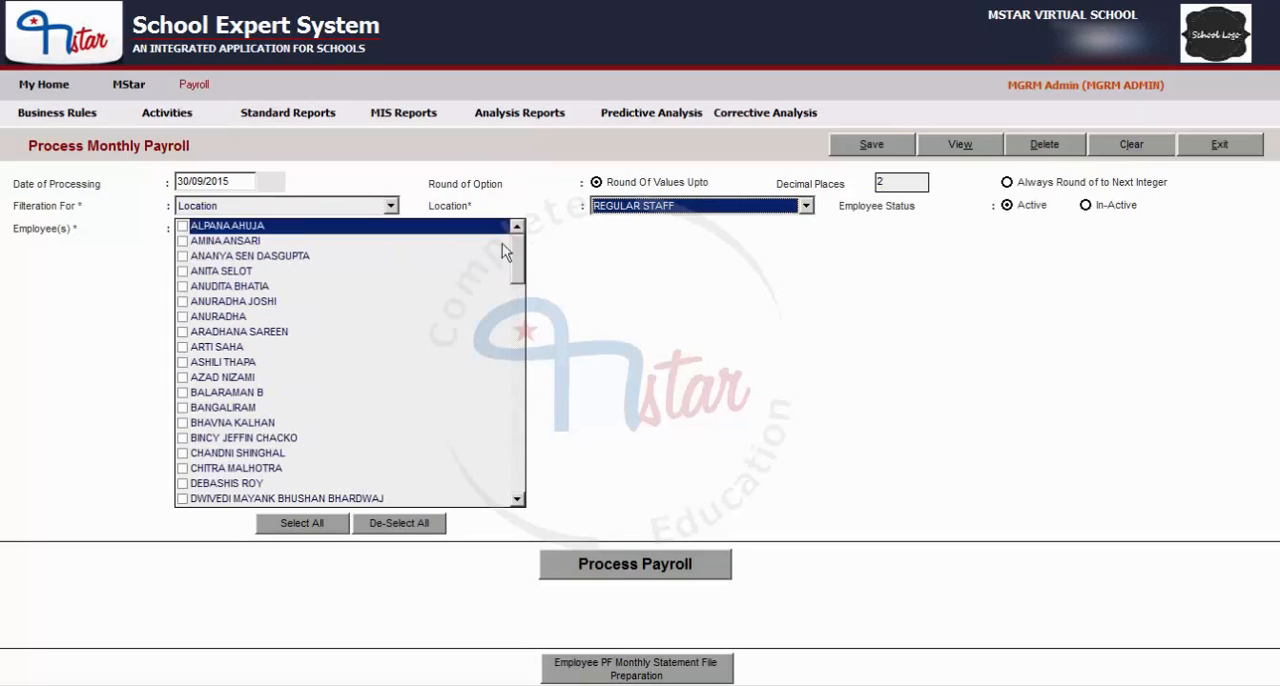
drag(515, 249, 518, 475)
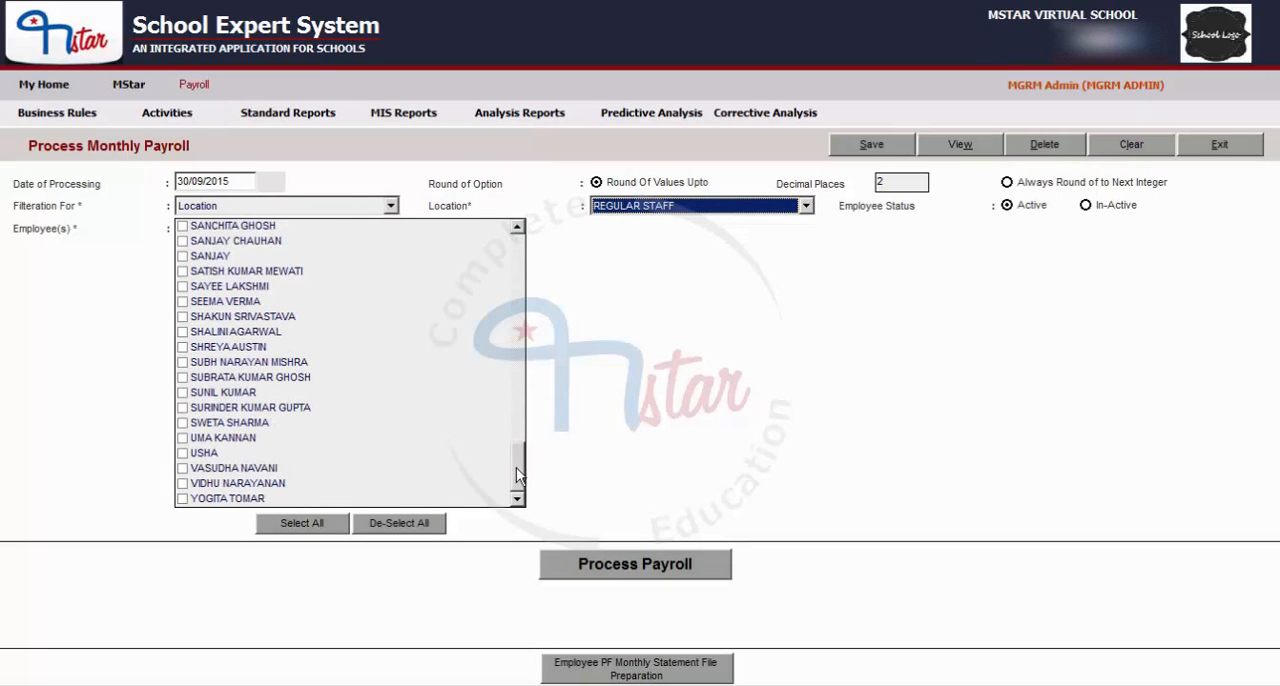
Switch the employee filter from Location back to Department and choose the ADMINISTRATION department.
click(248, 206)
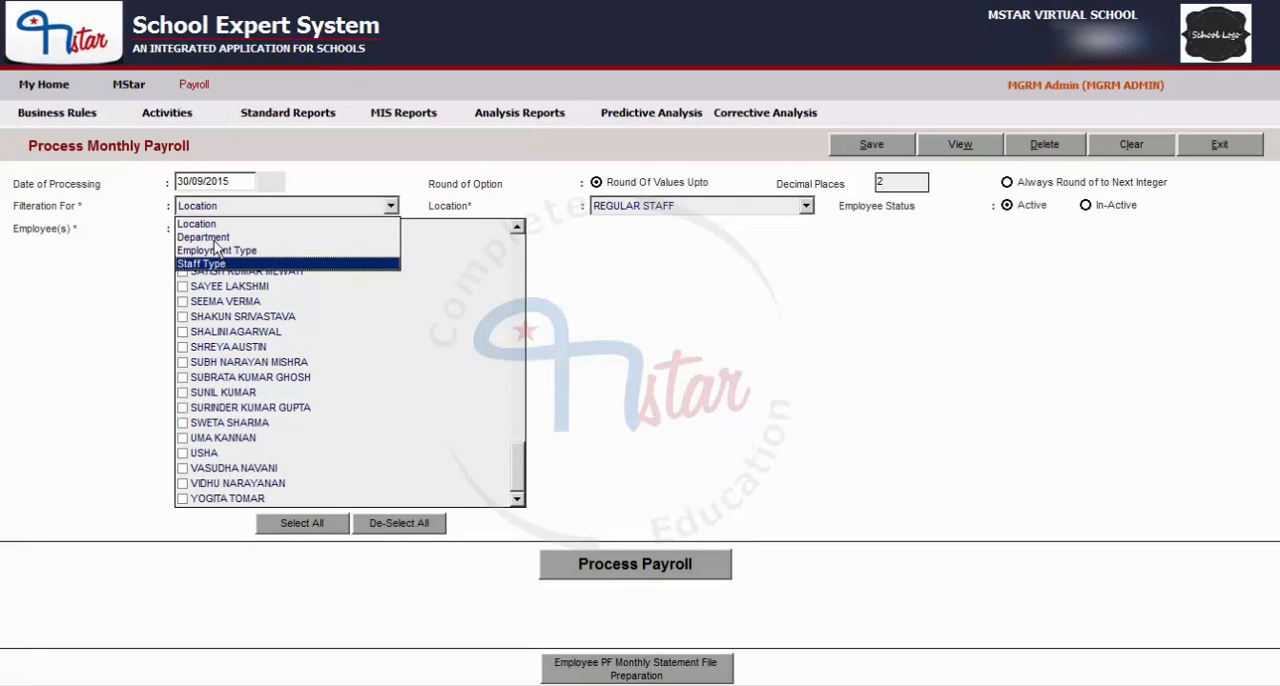
click(250, 237)
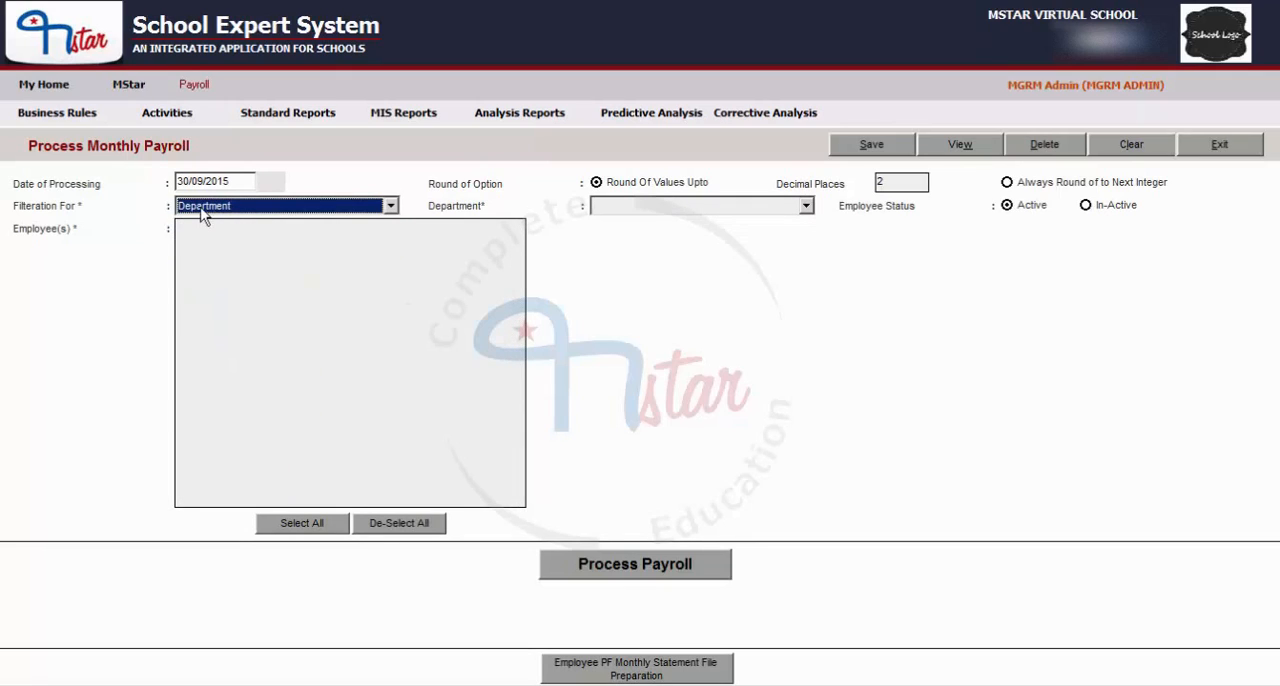
click(668, 208)
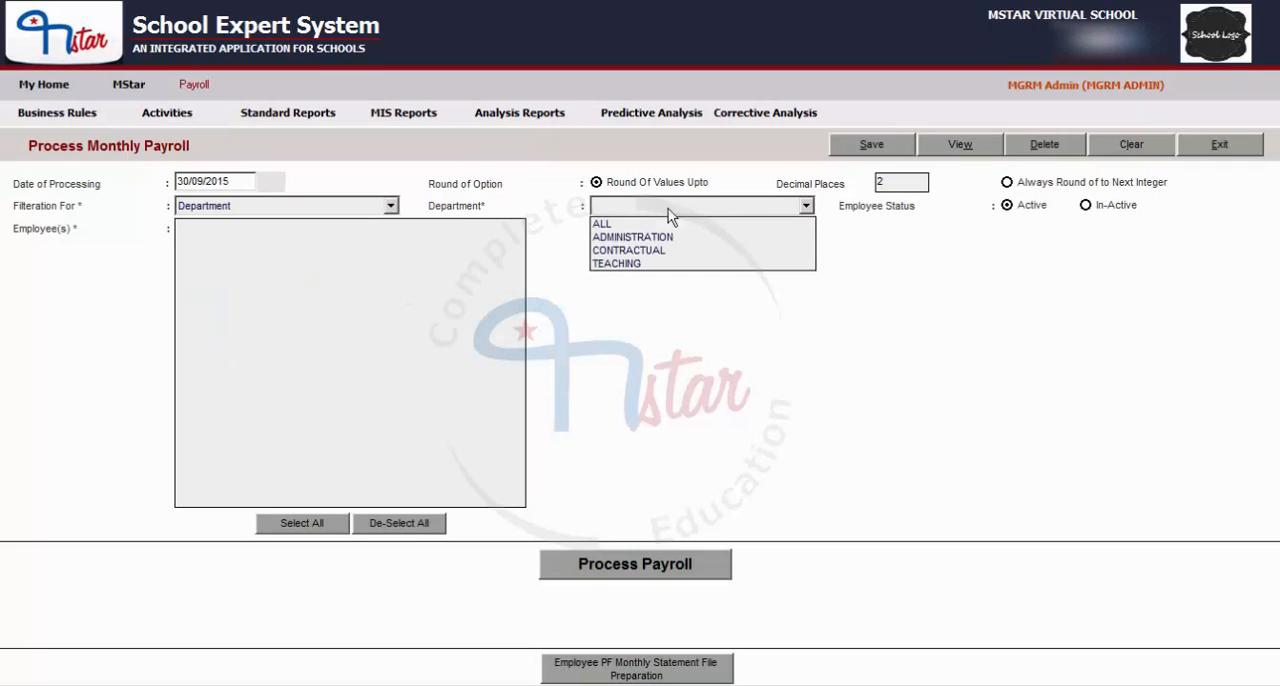
click(616, 238)
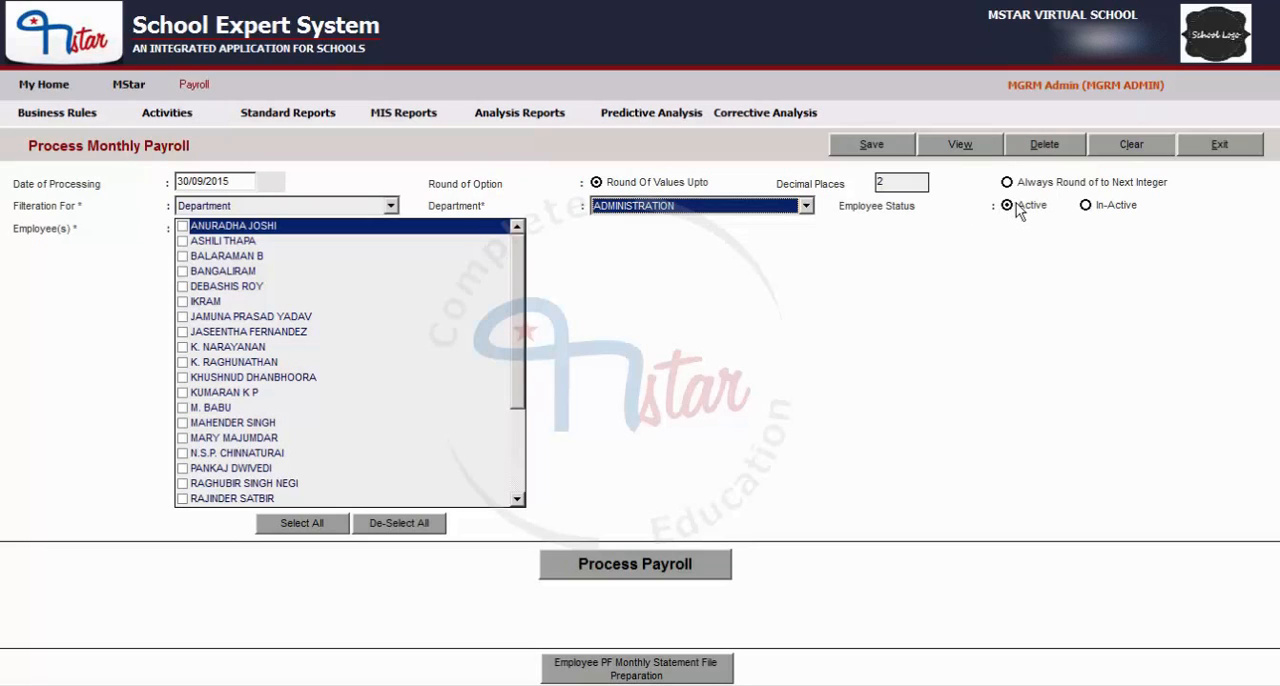
Switch the employee status to In-Active, return it to Active and look through the employee list.
click(1086, 207)
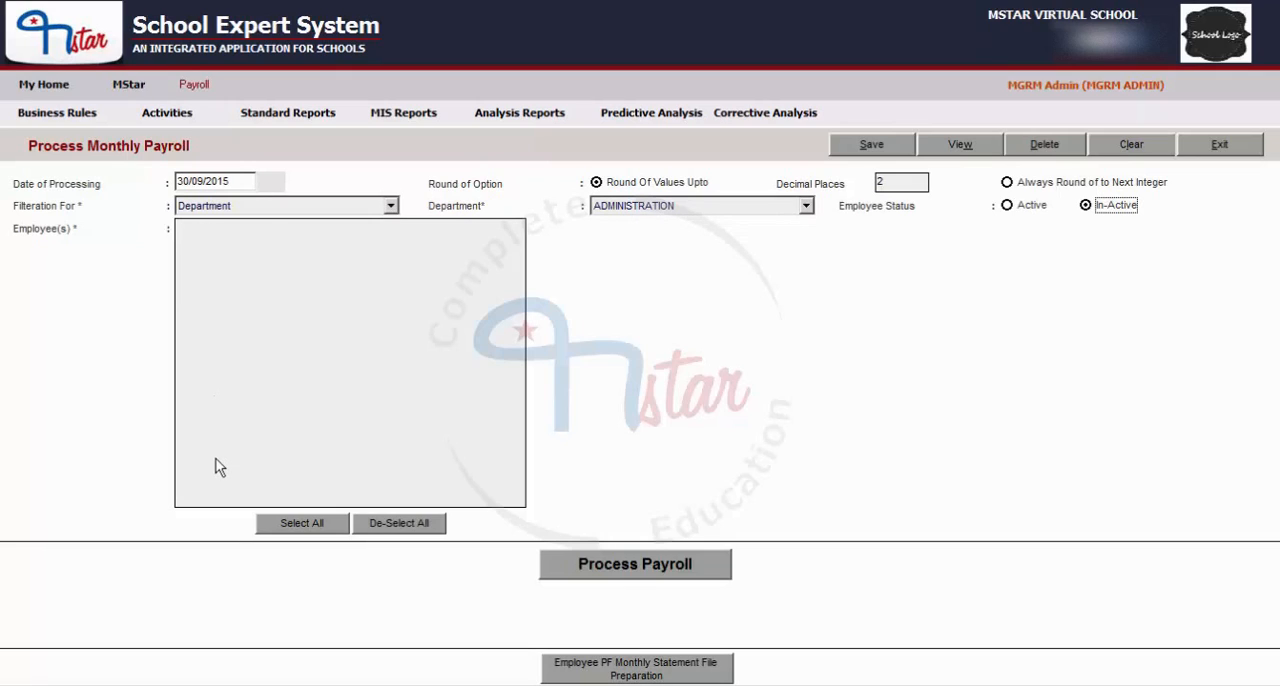
click(1022, 210)
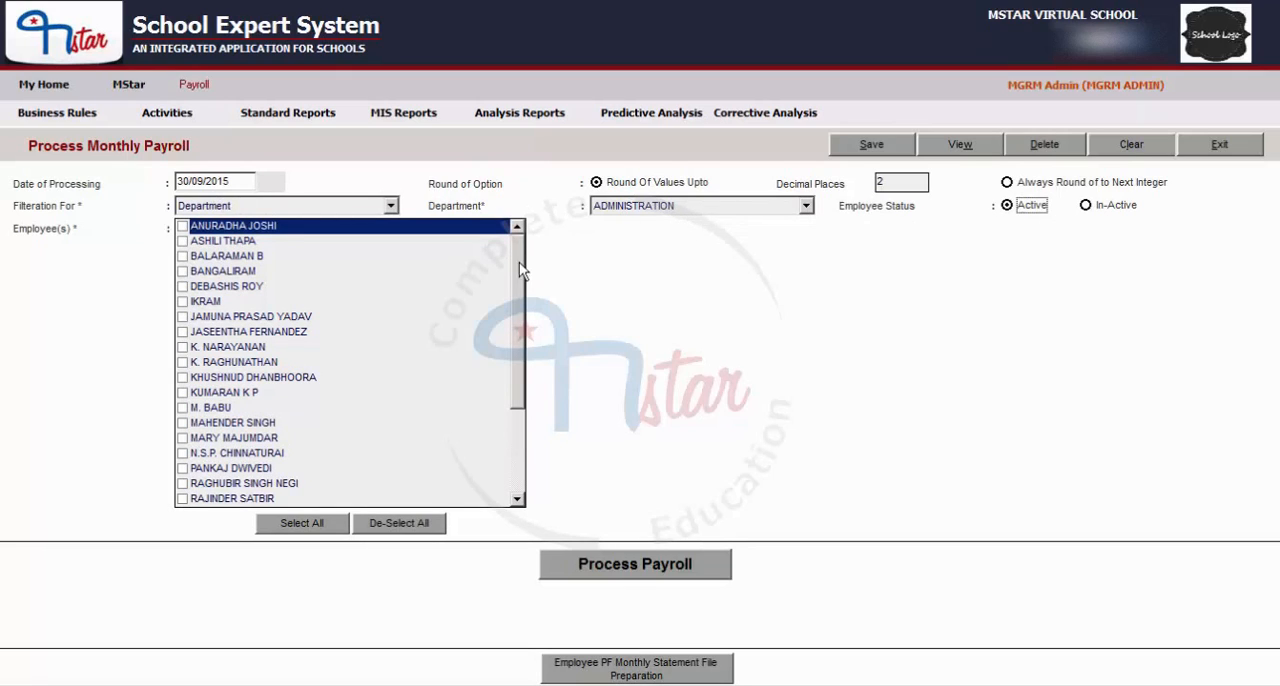
scroll(523, 287, down, 3)
scroll(515, 360, up, 3)
Tick the first five employees in the ADMINISTRATION list individually.
click(182, 227)
click(182, 242)
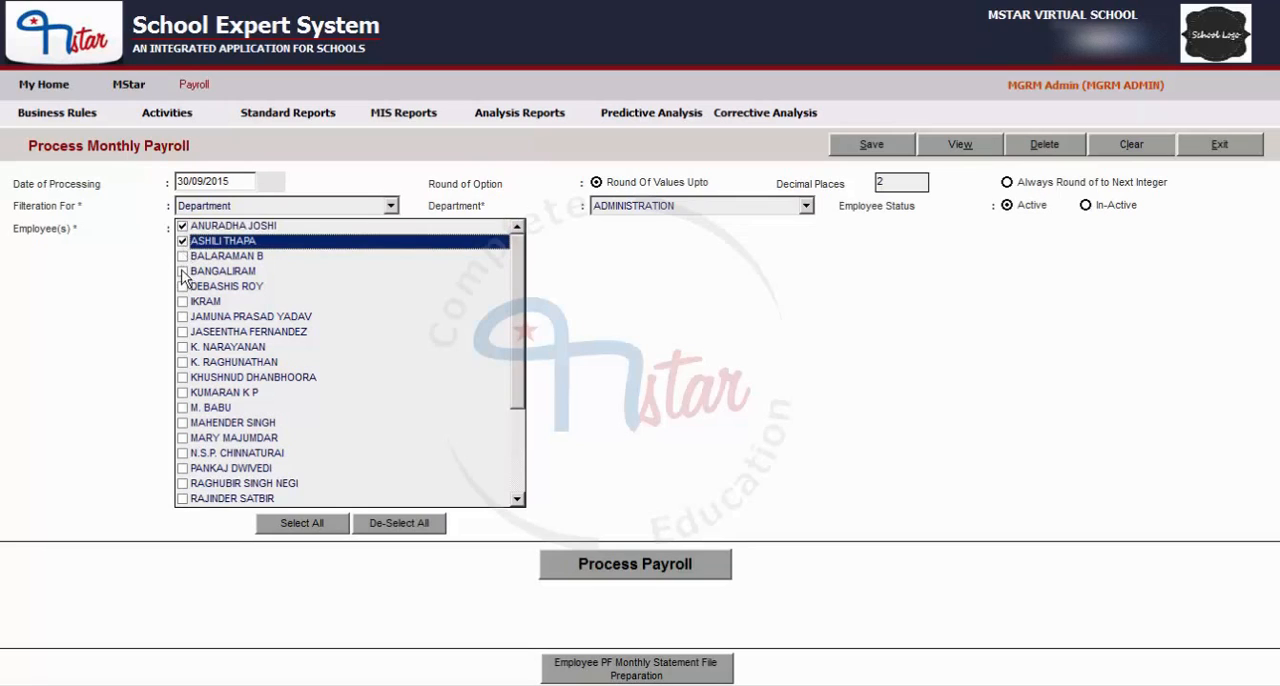
click(182, 257)
click(182, 272)
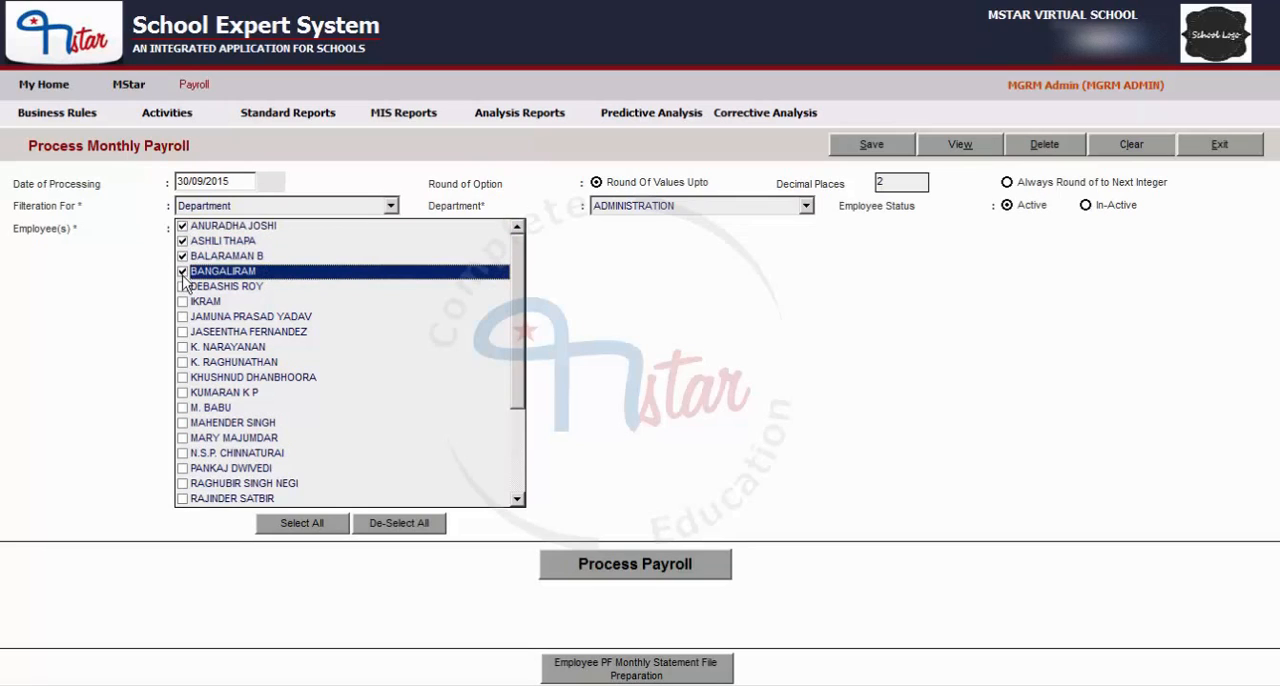
click(182, 287)
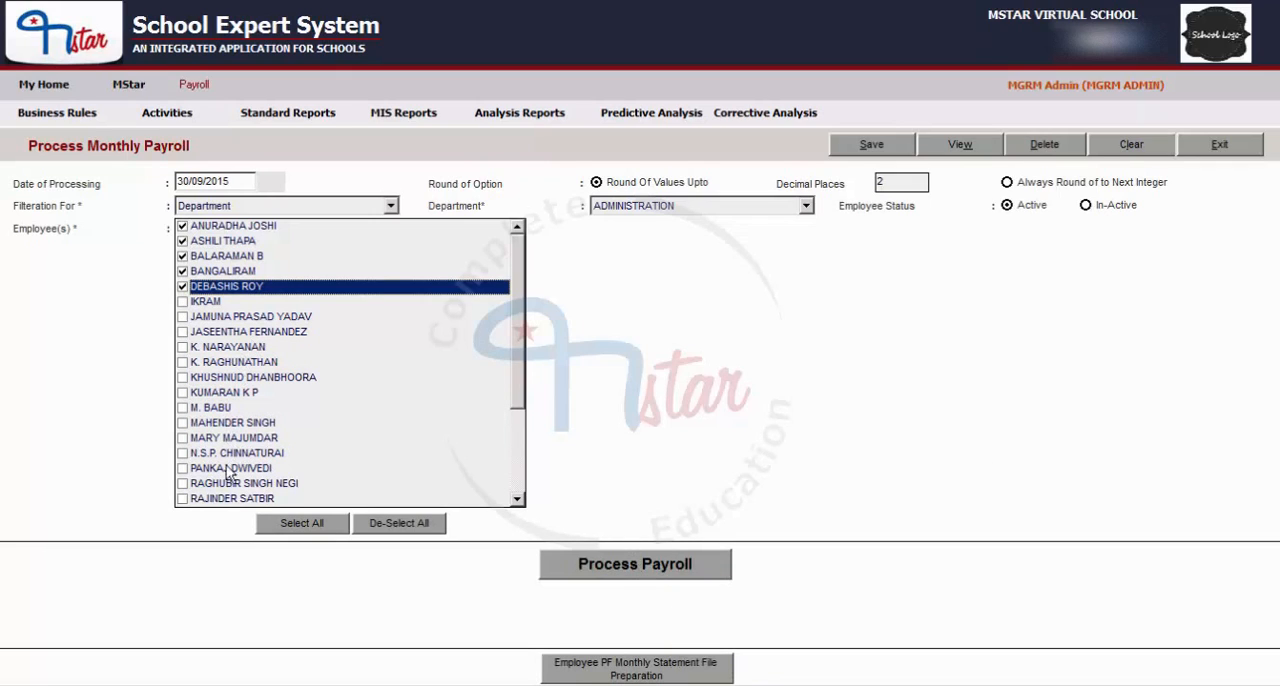
Select all listed employees at once, check the list to its end and deselect them all.
click(304, 524)
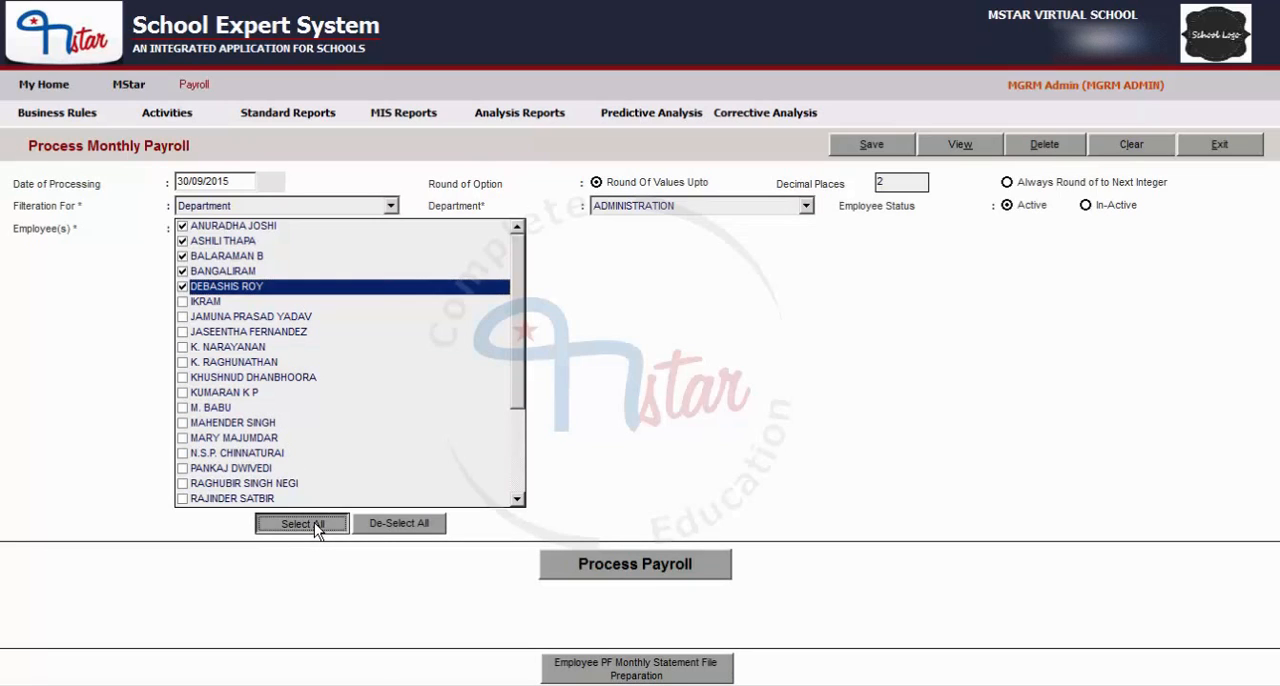
drag(521, 401, 521, 463)
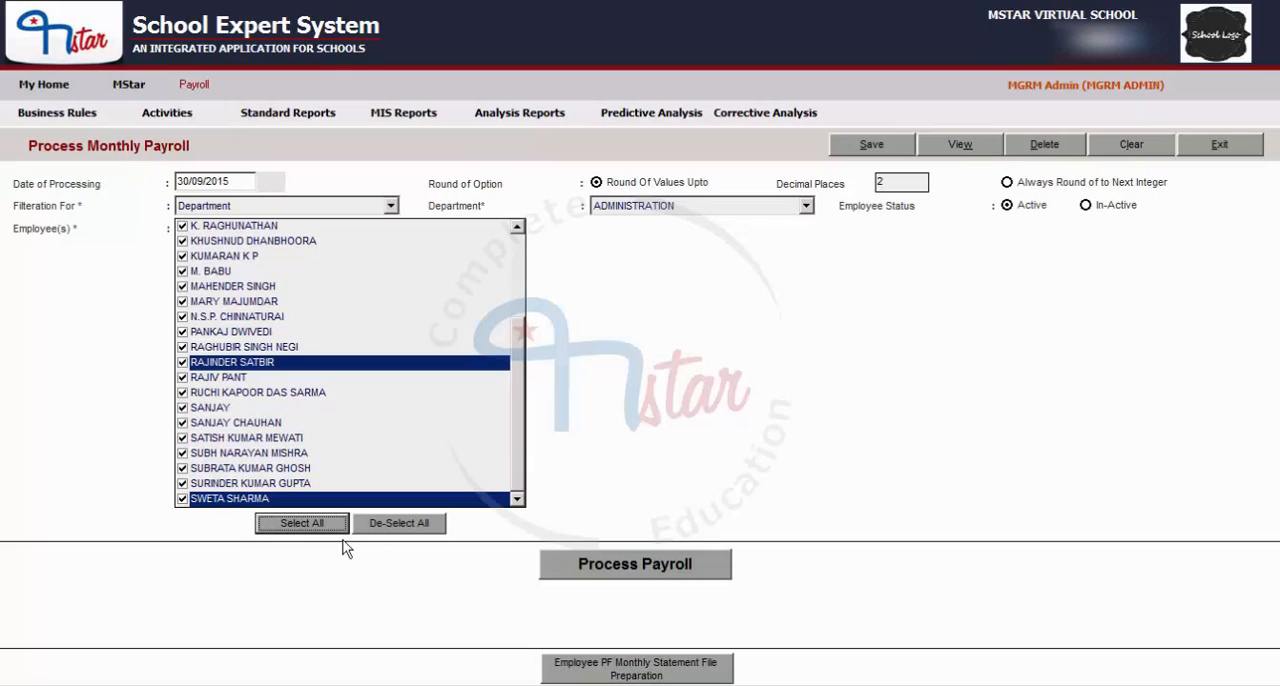
click(404, 525)
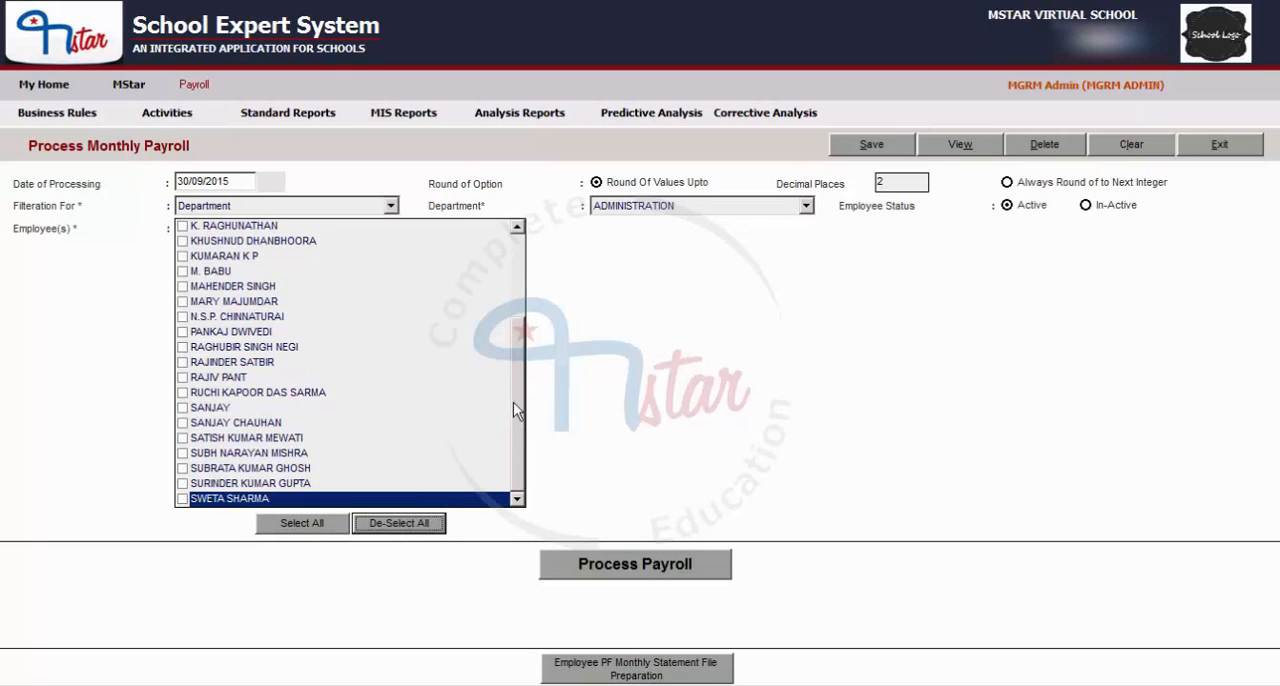
drag(522, 370, 528, 442)
Select all ADMINISTRATION employees again and process their payroll for 30/09/2015.
click(302, 523)
drag(519, 364, 526, 283)
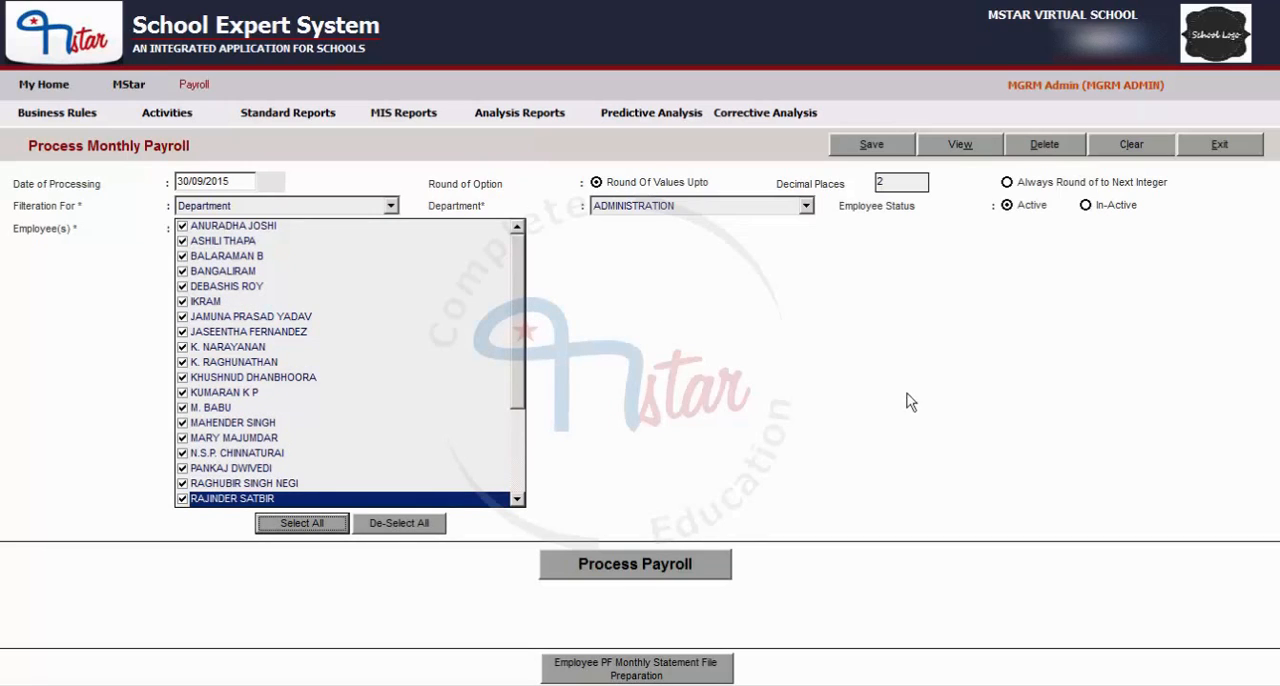
click(646, 578)
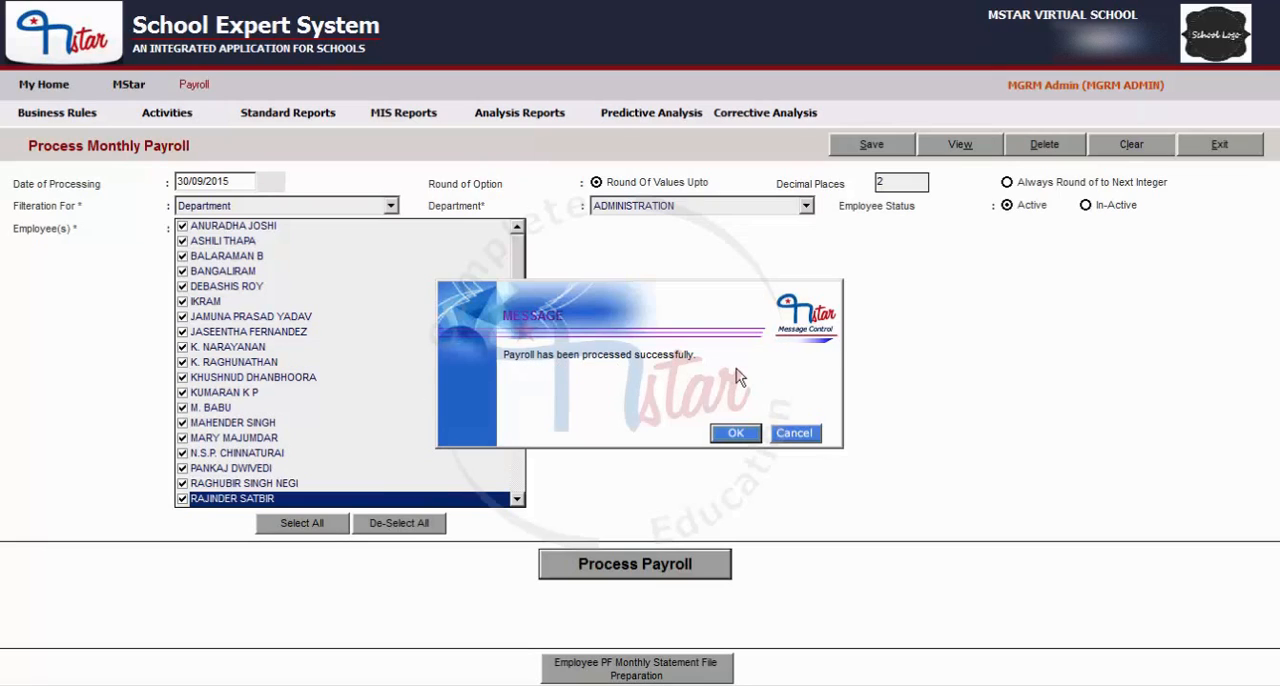
click(735, 434)
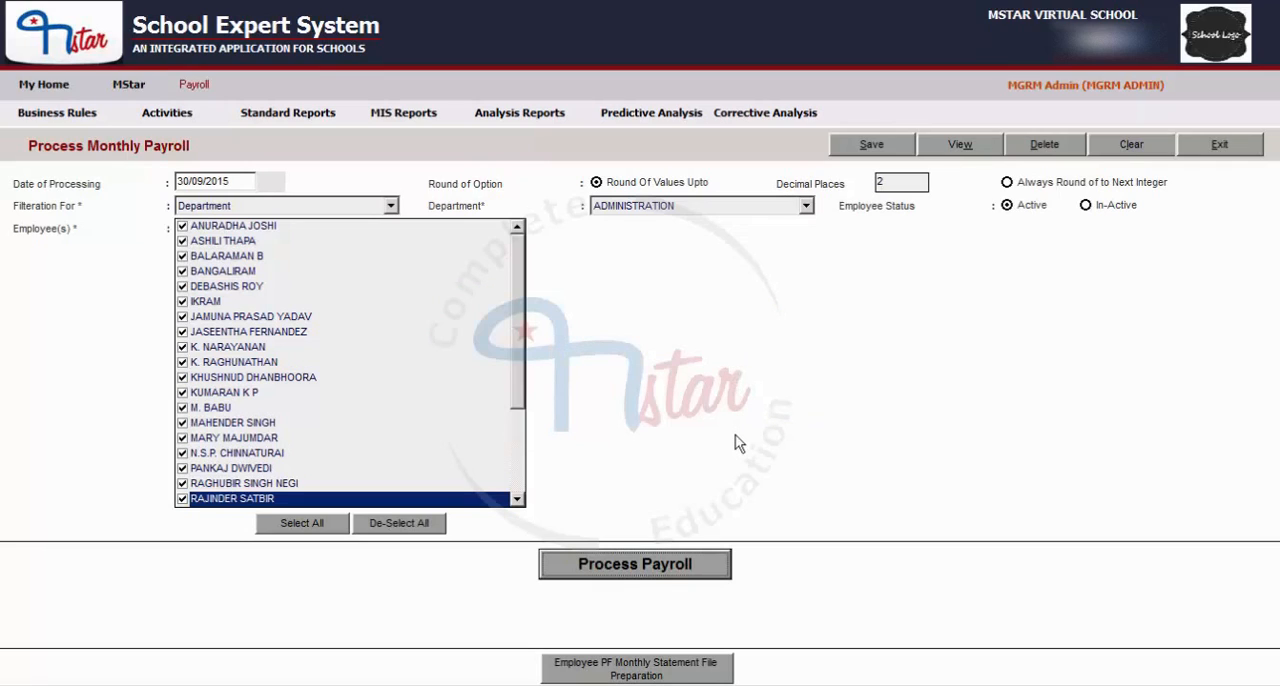
Open the standard Pay Slip report and set its period to year 2015, month SEP.
click(402, 117)
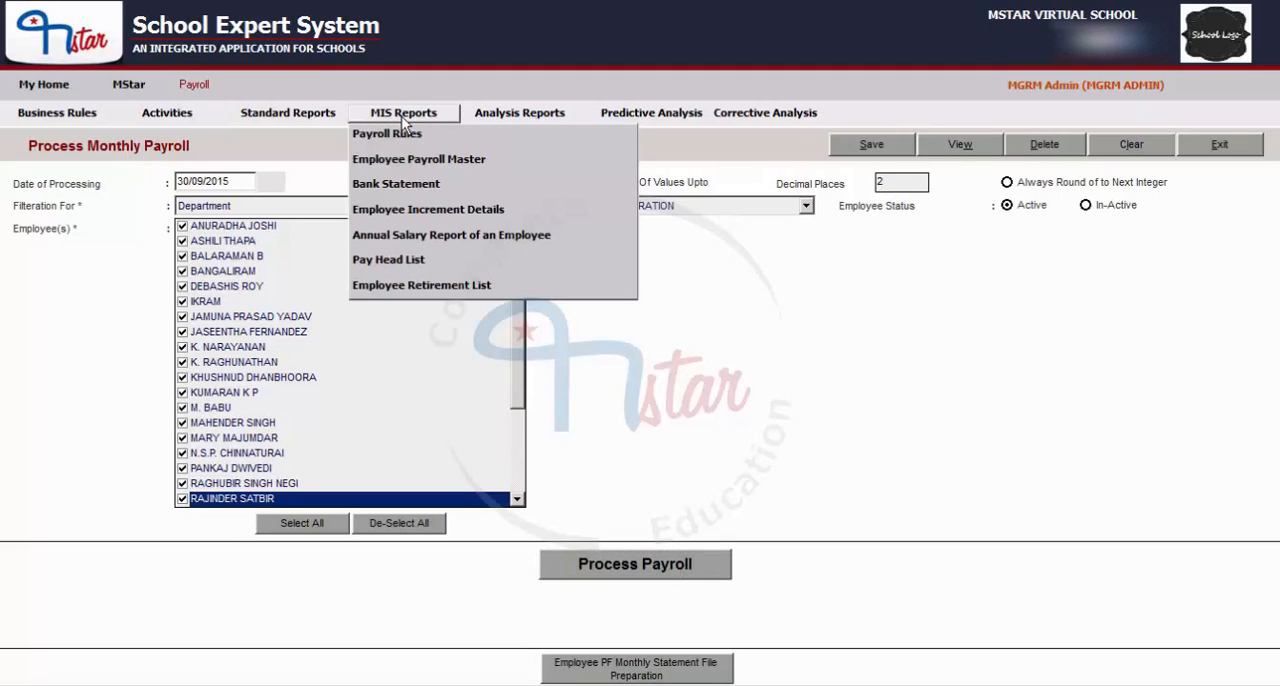
click(291, 118)
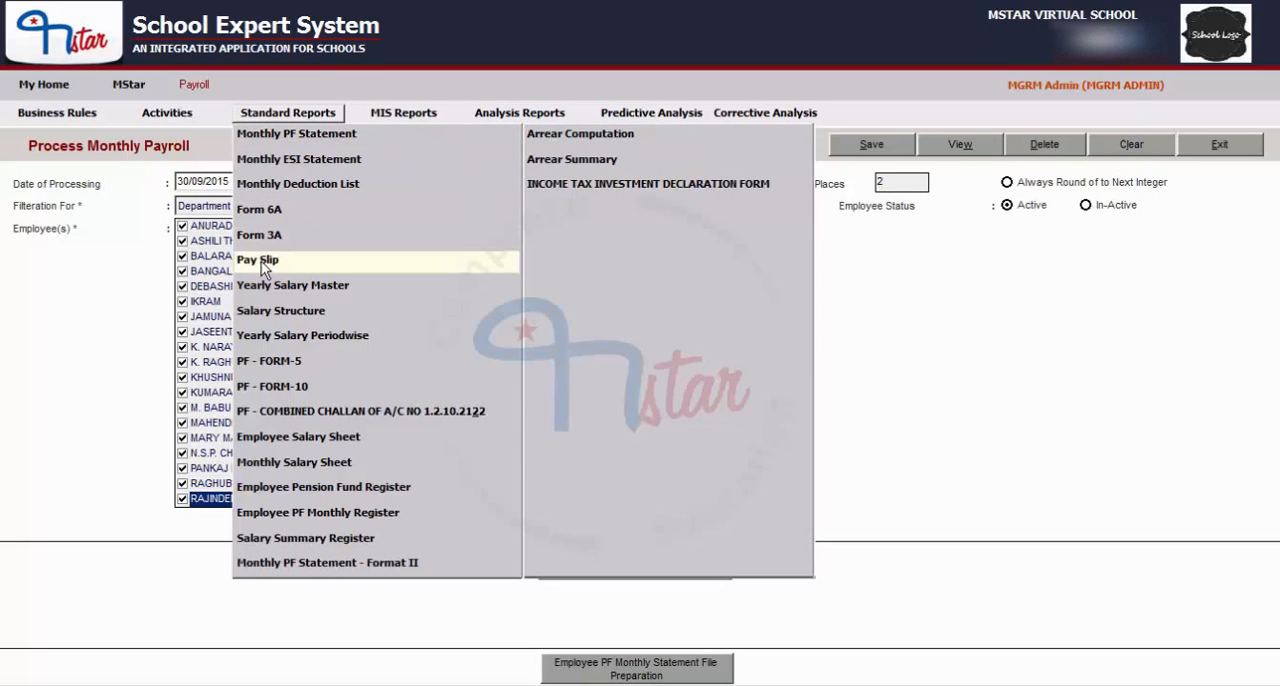
click(261, 263)
click(641, 282)
click(600, 297)
click(641, 310)
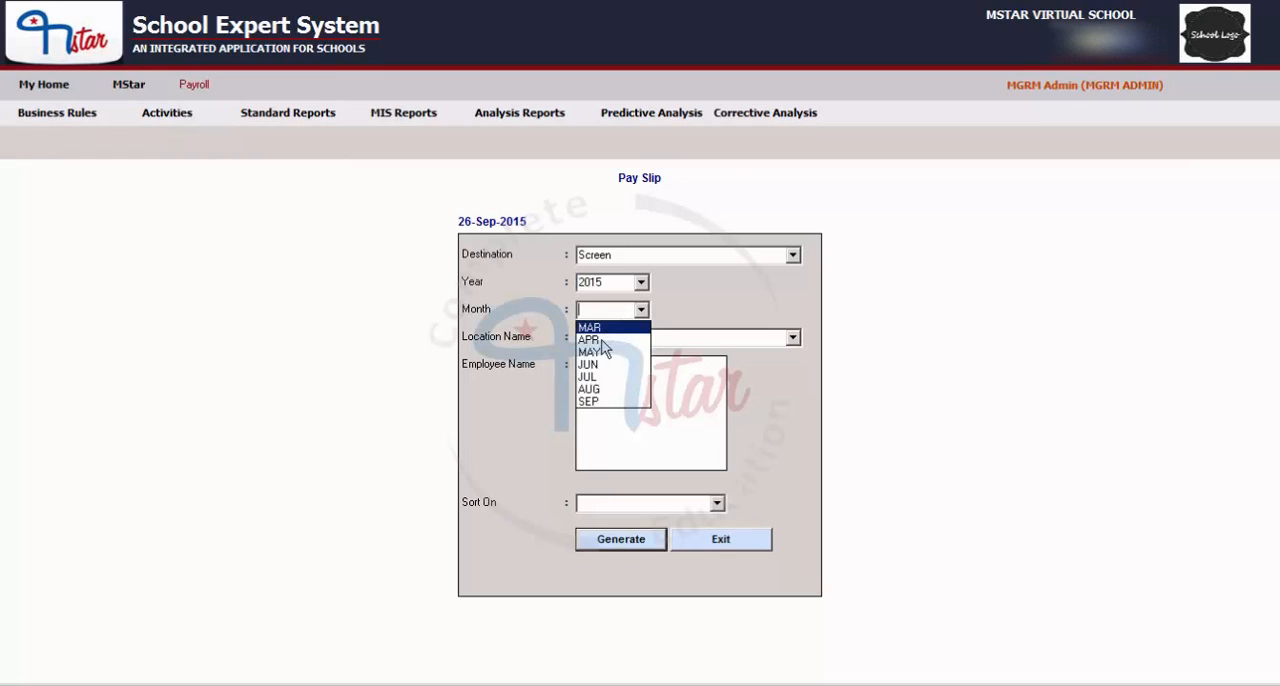
click(601, 402)
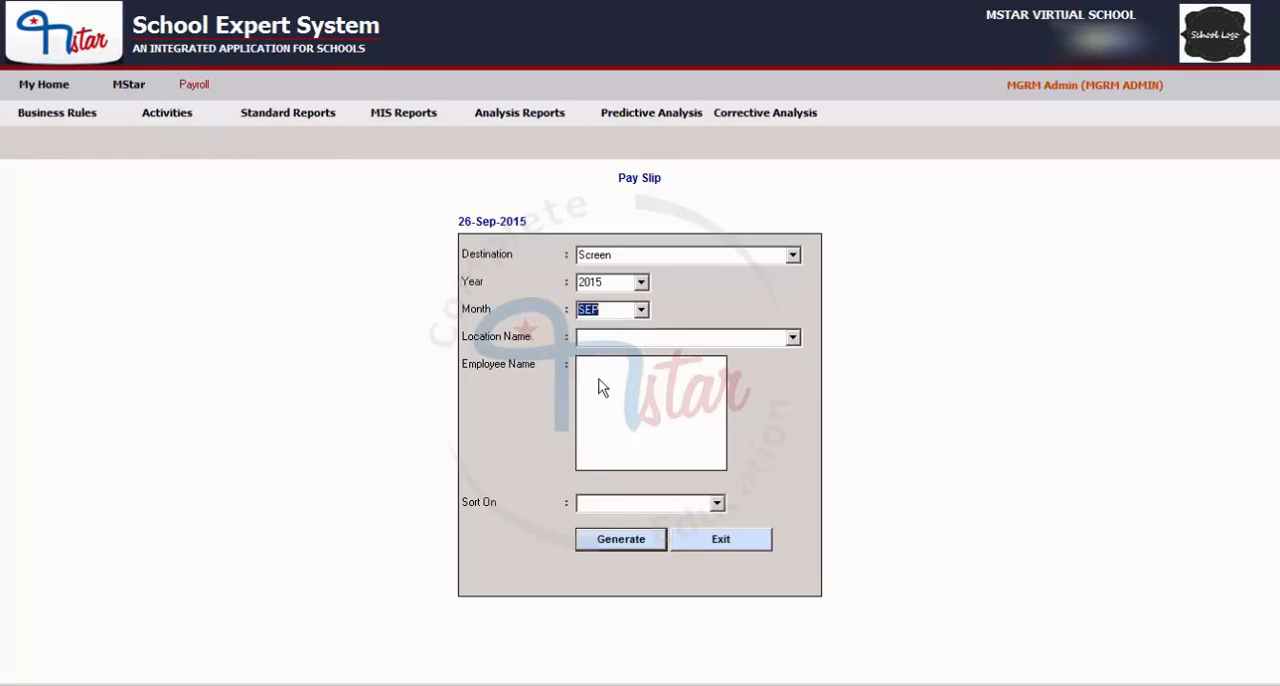
click(642, 310)
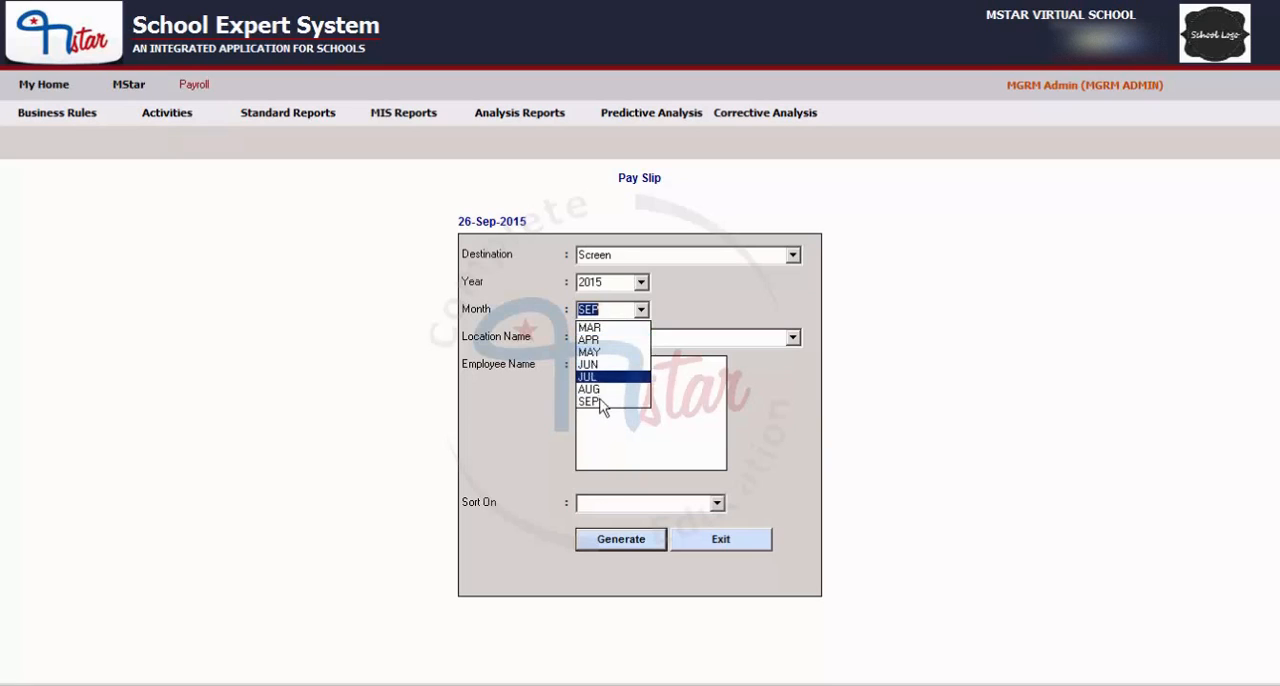
click(601, 402)
Set the location to ALL, tick the first listed employee and generate the pay slip sorted on EMPLOYEE NAME.
click(617, 340)
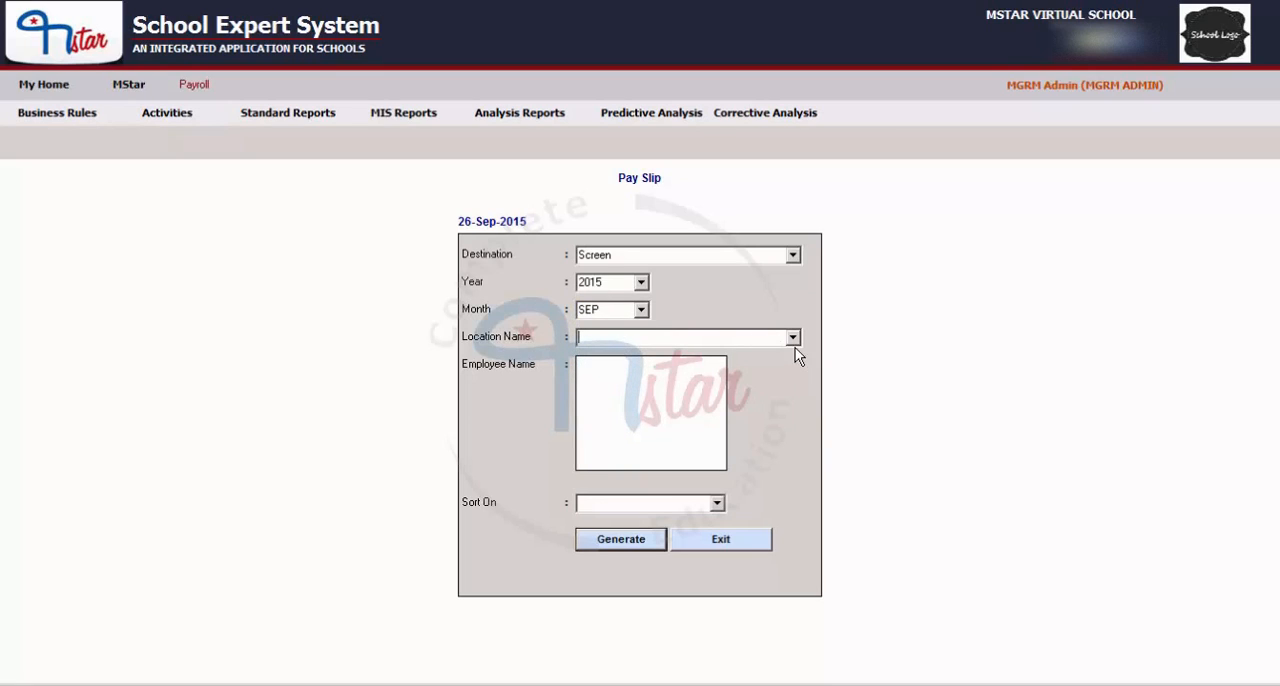
click(795, 345)
click(592, 356)
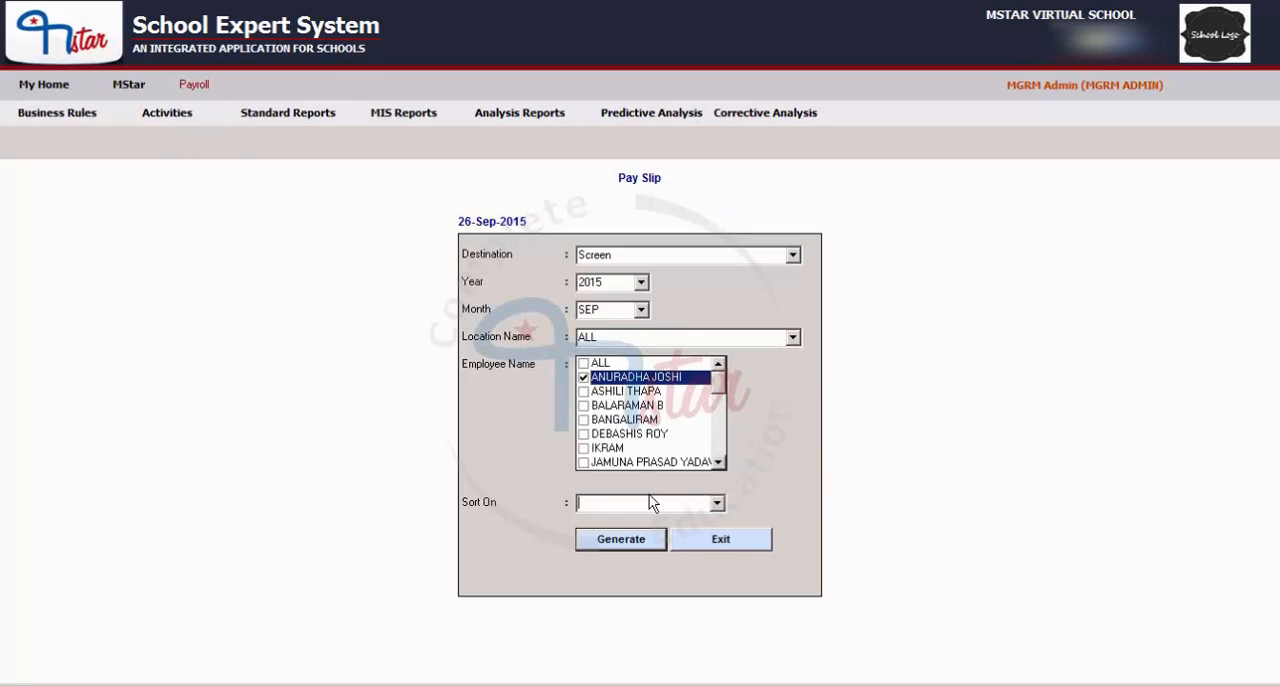
click(716, 503)
click(646, 519)
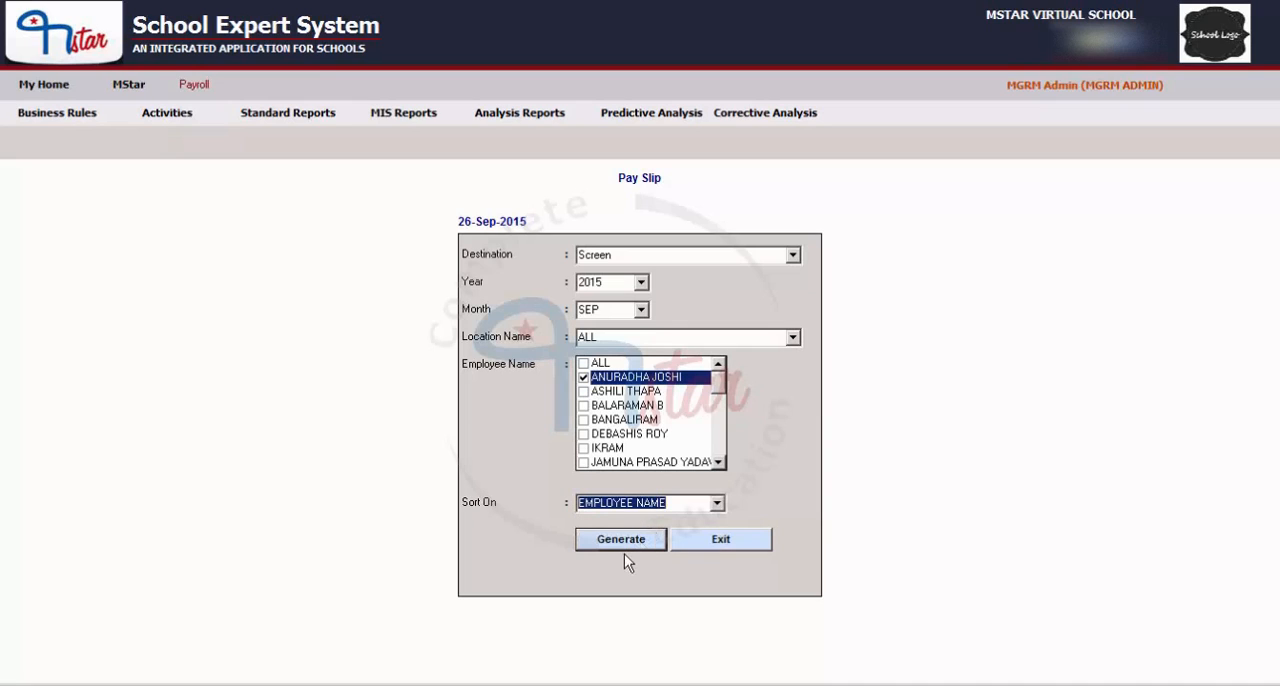
click(620, 545)
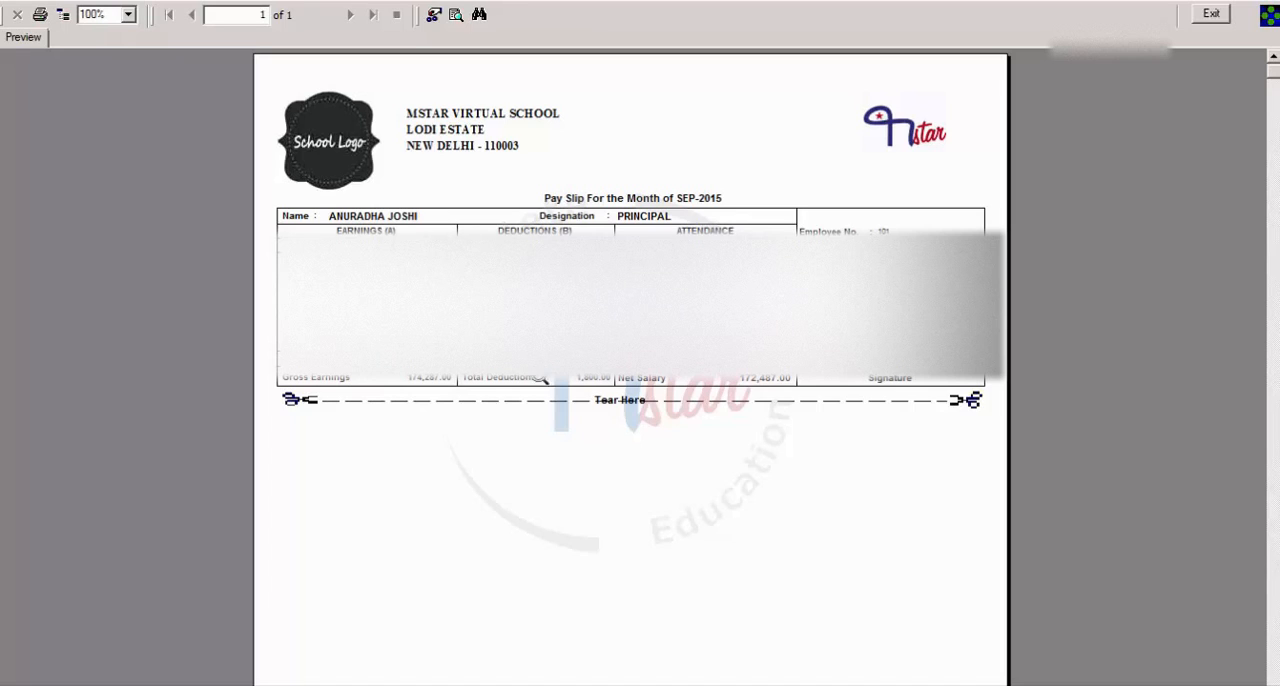
Close the pay slip preview and exit the Pay Slip report.
click(1224, 16)
click(1211, 15)
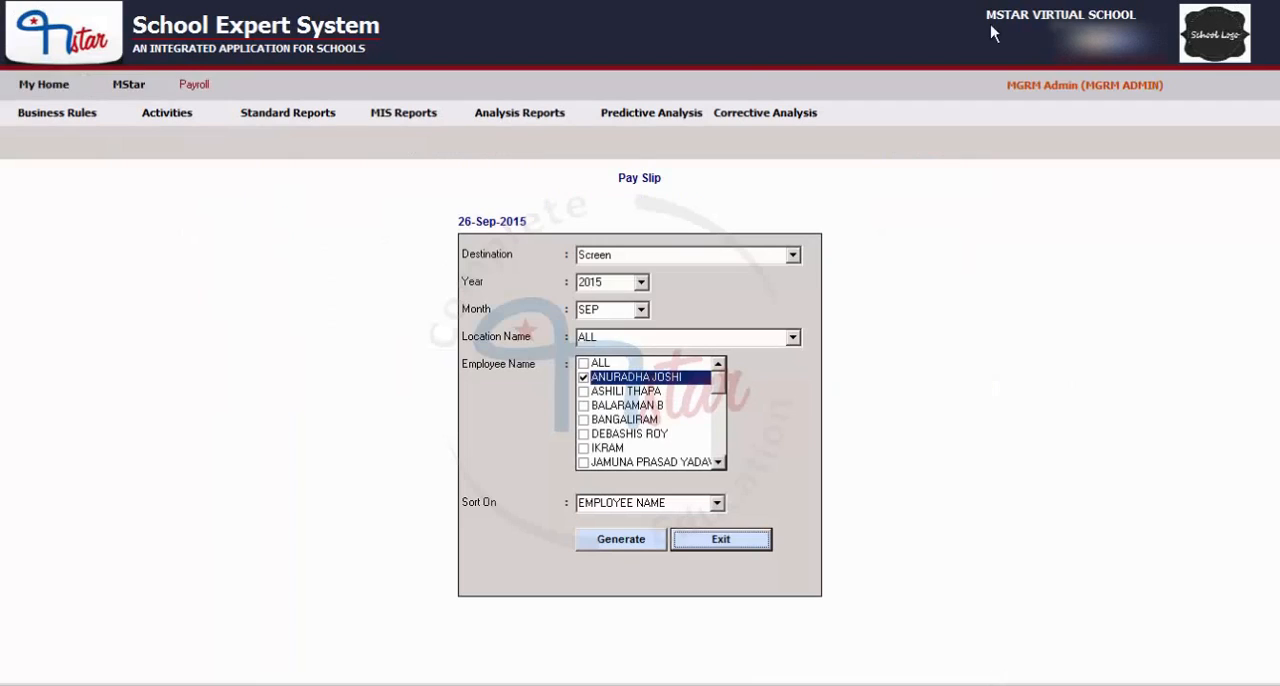
click(271, 116)
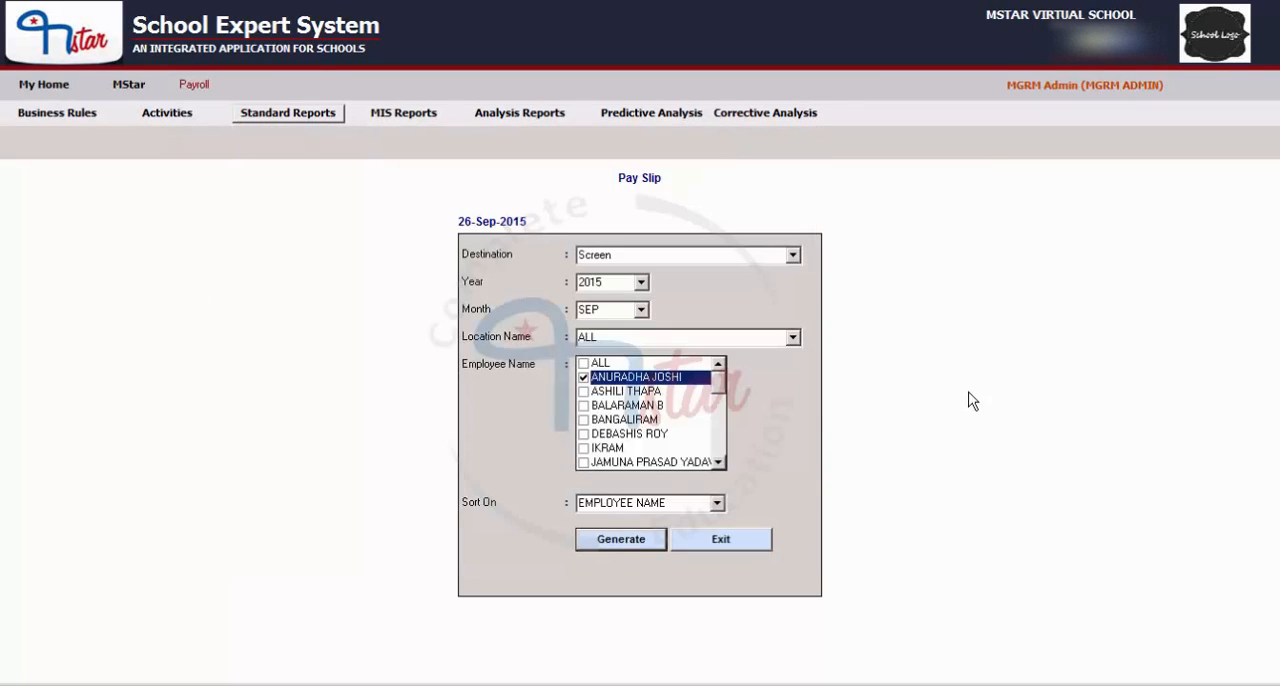
click(745, 542)
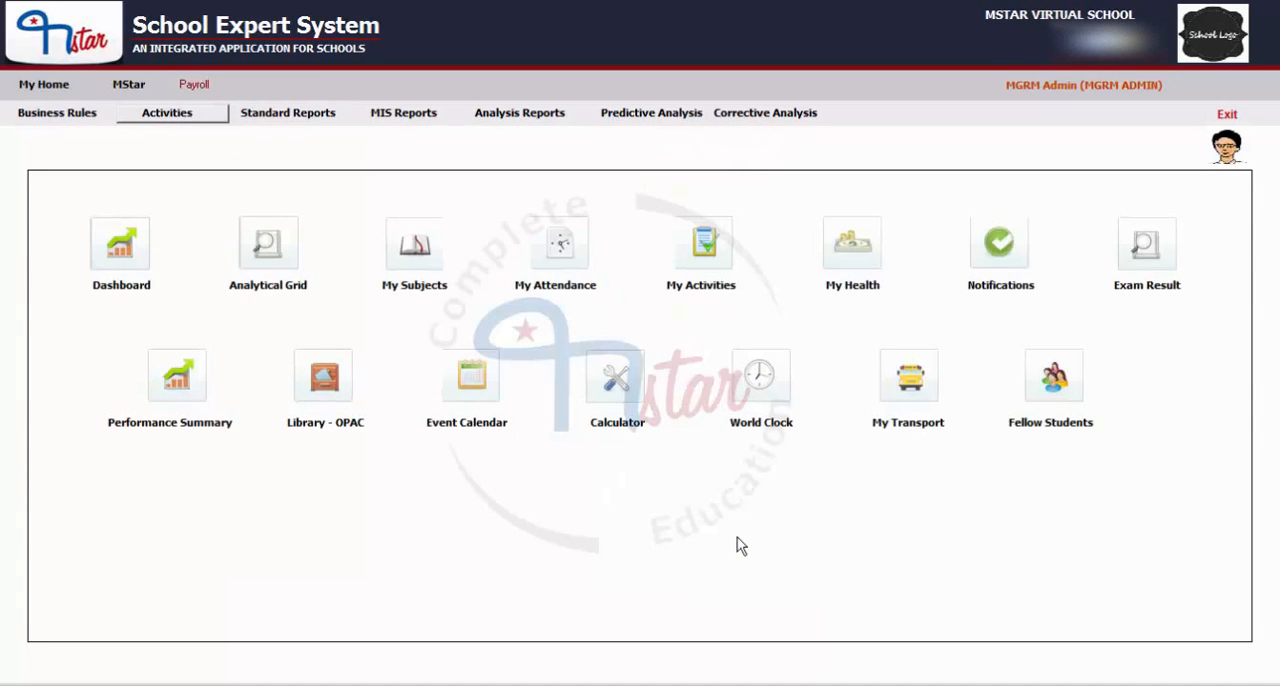